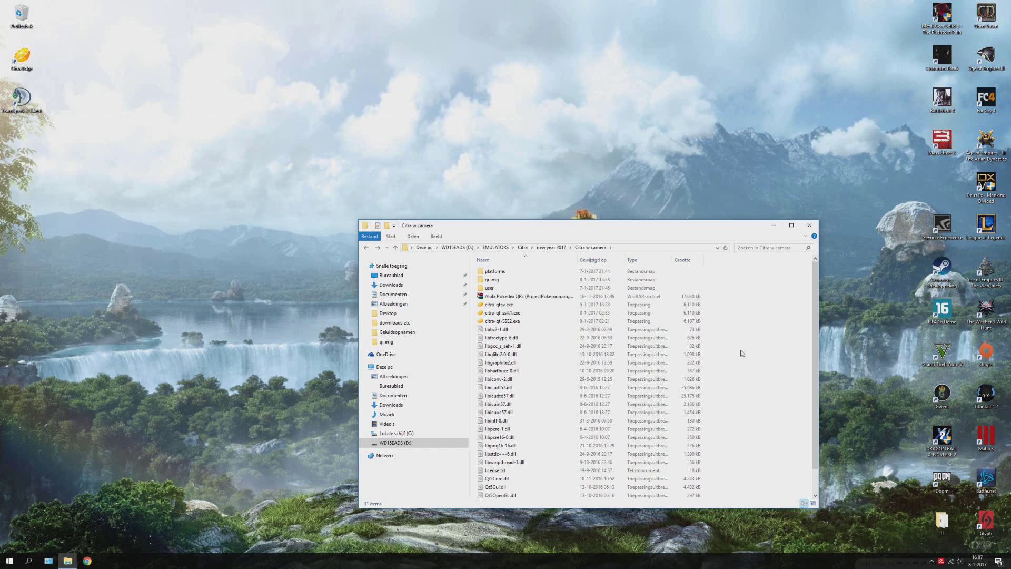
Step: Refresh the Citra w camera folder and open the Alola Pokedex QRs archive
{"action": "right_click", "coordinate": [739, 323]}
{"action": "left_click", "coordinate": [759, 358]}
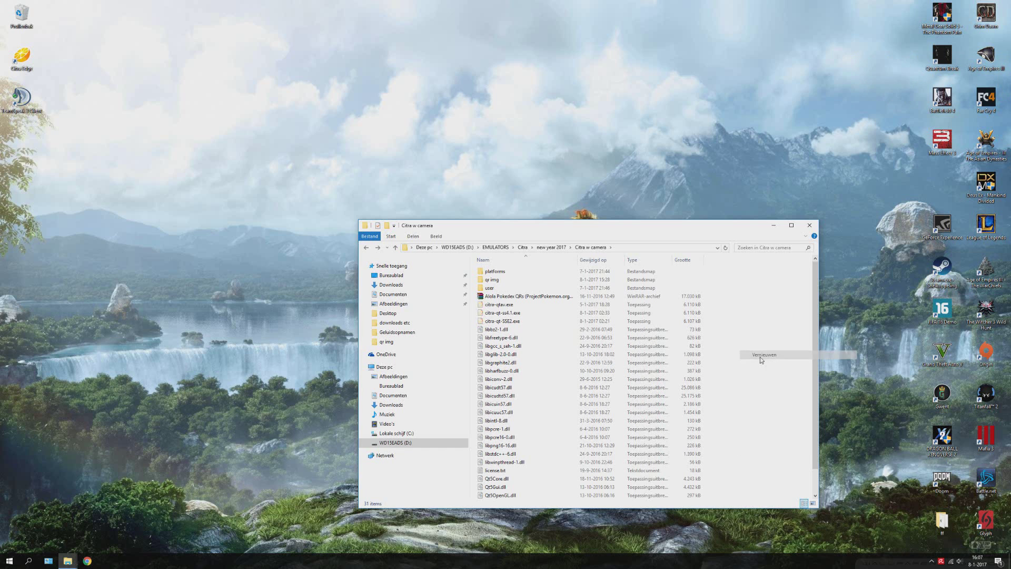
{"action": "left_click", "coordinate": [498, 297]}
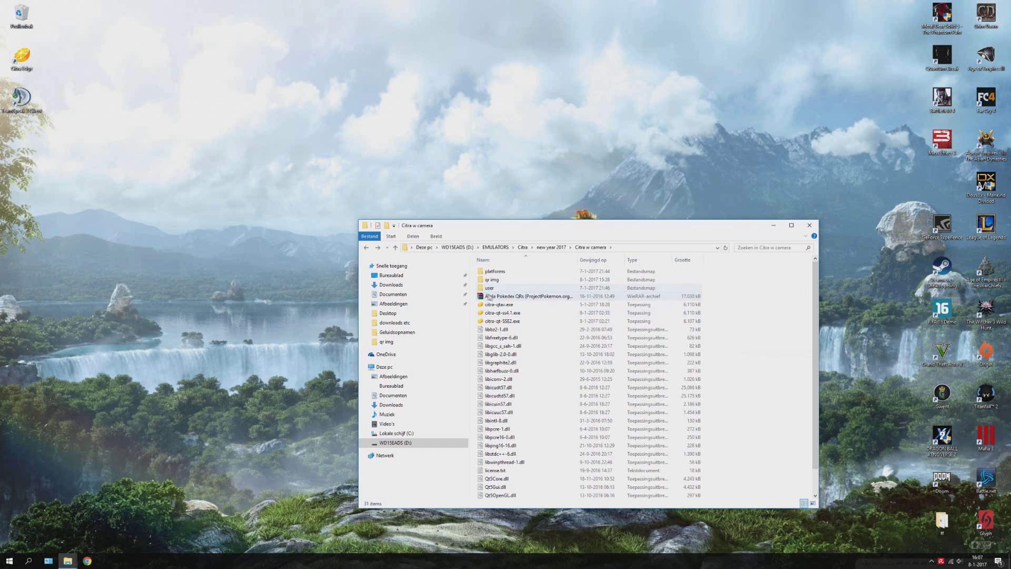
{"action": "double_click", "coordinate": [533, 298]}
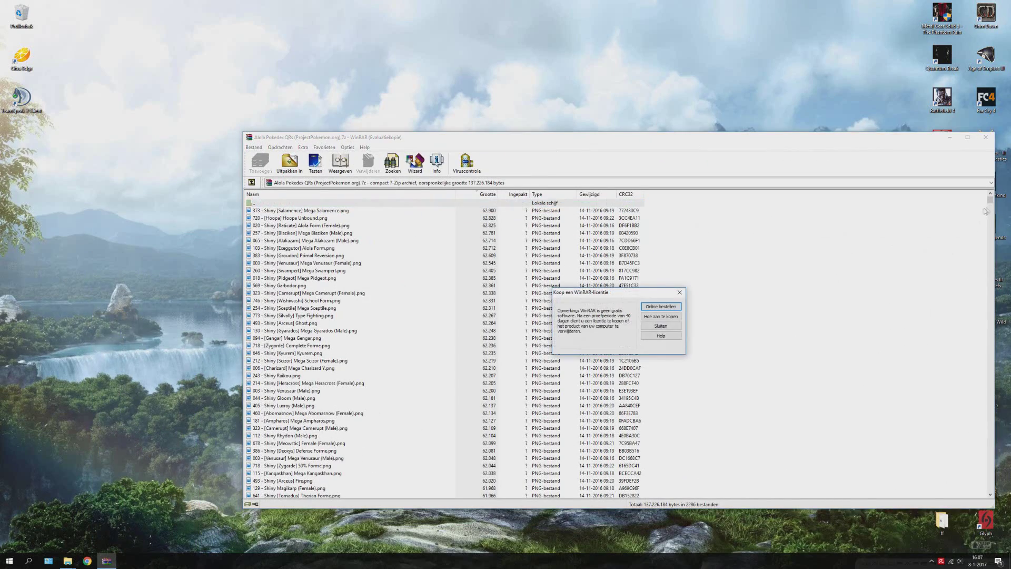
Step: View the Shiny [Hoopa] Hoopa Unbound QR image from the archive and close the viewer
{"action": "left_click_drag", "start_coordinate": [990, 200], "coordinate": [990, 235]}
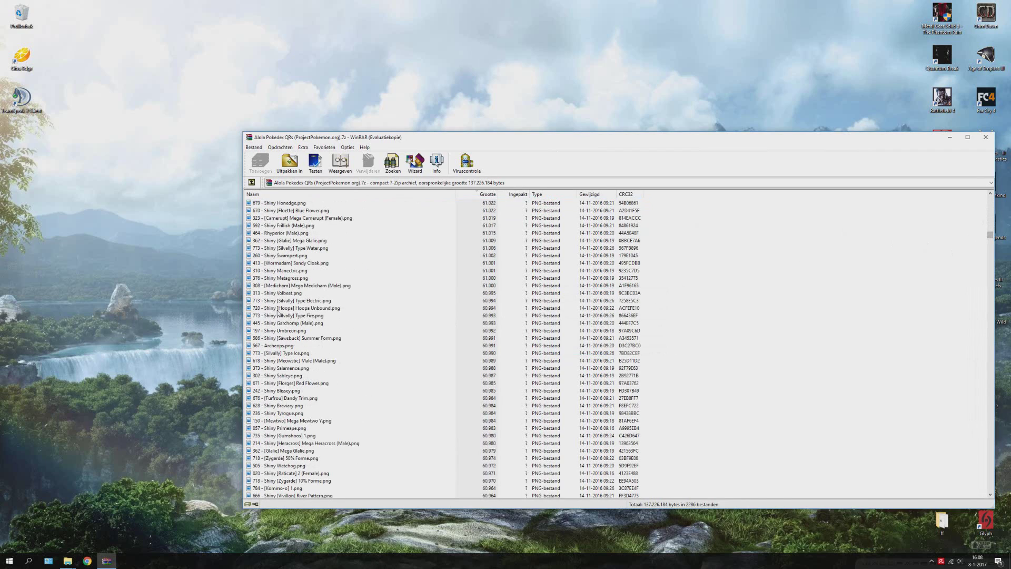
{"action": "double_click", "coordinate": [278, 308]}
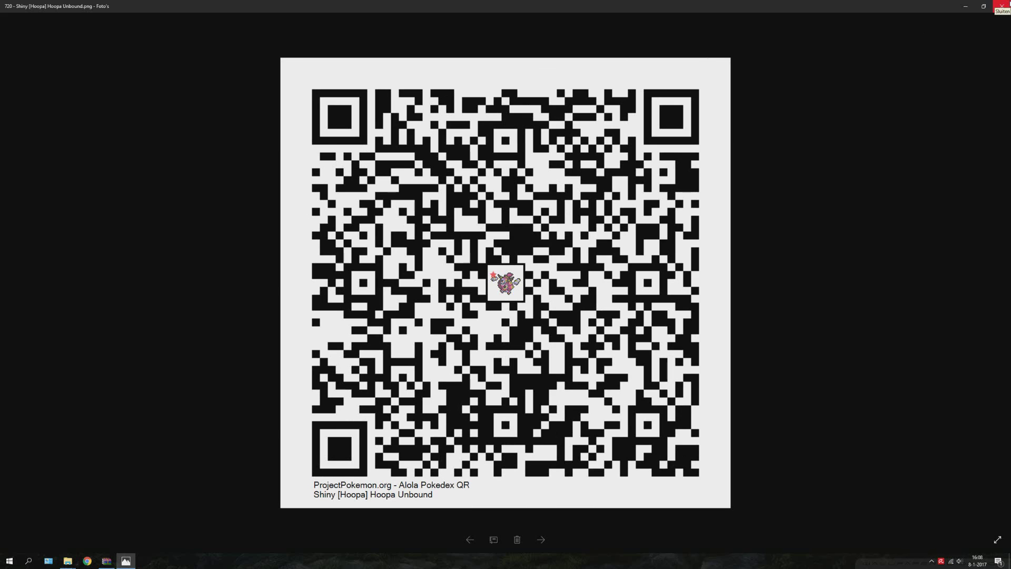
{"action": "left_click", "coordinate": [1001, 5]}
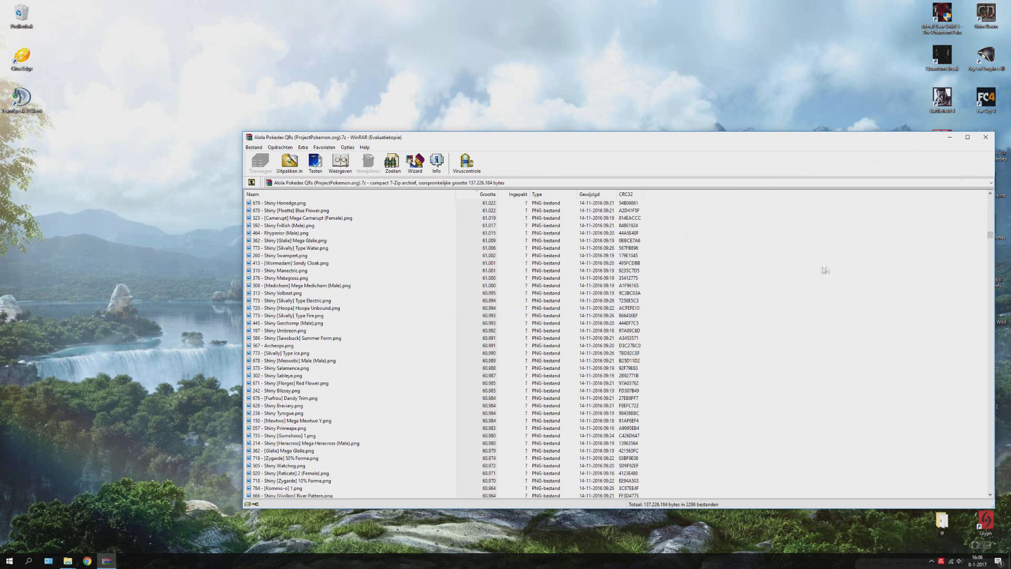
Step: Extract all QR images from the archive into the qr img folder inside Citra w camera
{"action": "key", "text": "ctrl+a"}
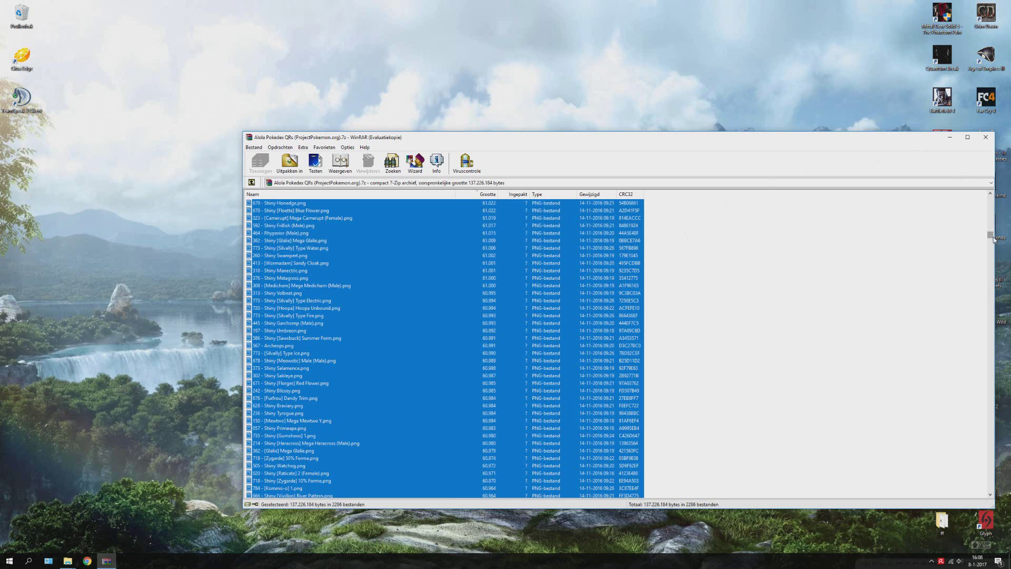
{"action": "left_click_drag", "start_coordinate": [993, 239], "coordinate": [995, 196]}
{"action": "left_click_drag", "start_coordinate": [446, 139], "coordinate": [818, 266]}
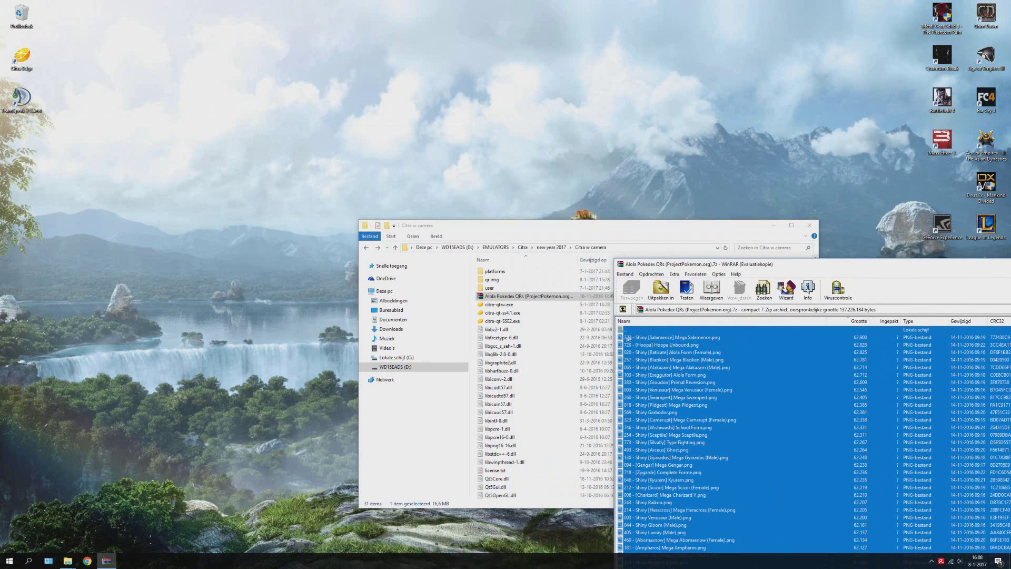
{"action": "left_click_drag", "start_coordinate": [660, 339], "coordinate": [500, 283]}
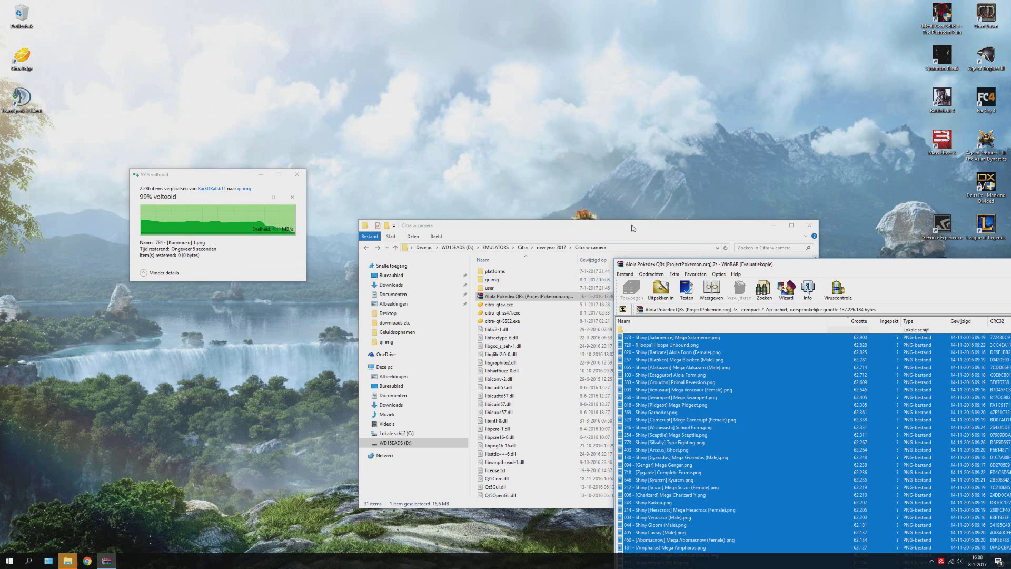
Step: Close the archive window and move the Citra w camera folder window to the middle of the desktop
{"action": "left_click_drag", "start_coordinate": [632, 226], "coordinate": [420, 167]}
{"action": "left_click_drag", "start_coordinate": [824, 261], "coordinate": [464, 167]}
{"action": "left_click_drag", "start_coordinate": [533, 169], "coordinate": [300, 162]}
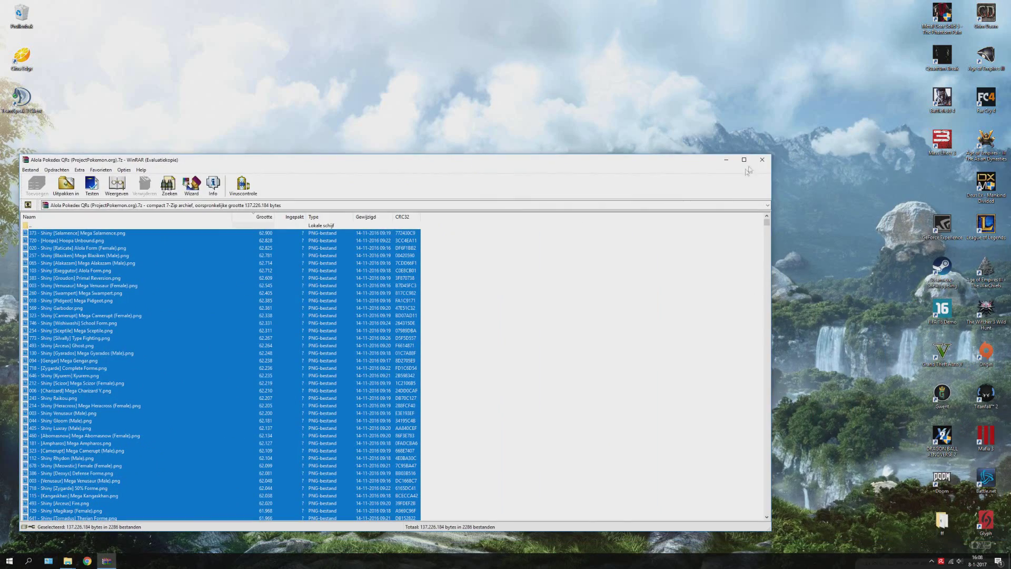
{"action": "left_click", "coordinate": [762, 161]}
{"action": "left_click_drag", "start_coordinate": [469, 167], "coordinate": [588, 180]}
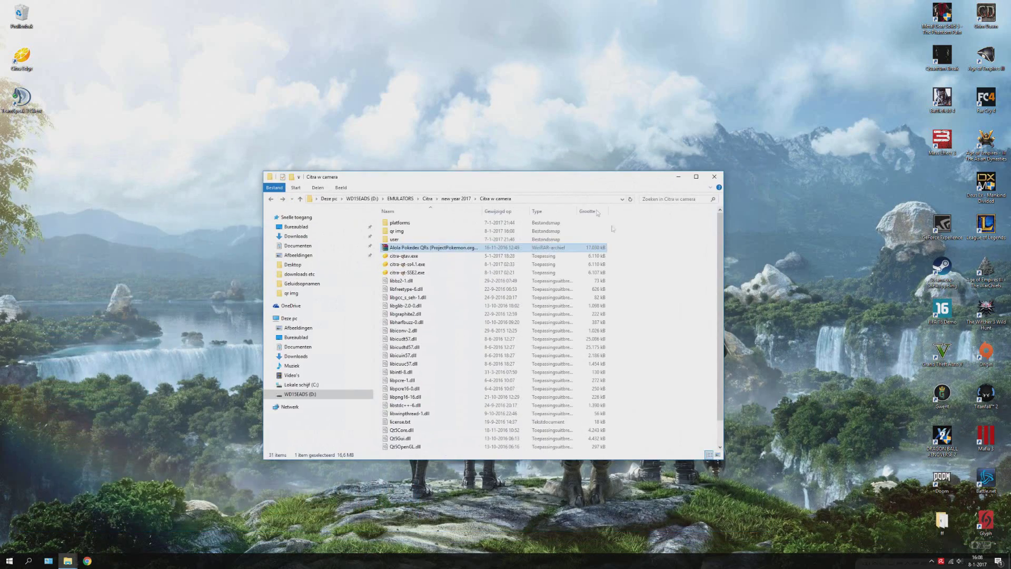
Step: Open the qr img folder and examine the extracted QR images, viewing 283 - Surskit.png and the ones following it
{"action": "double_click", "coordinate": [400, 231]}
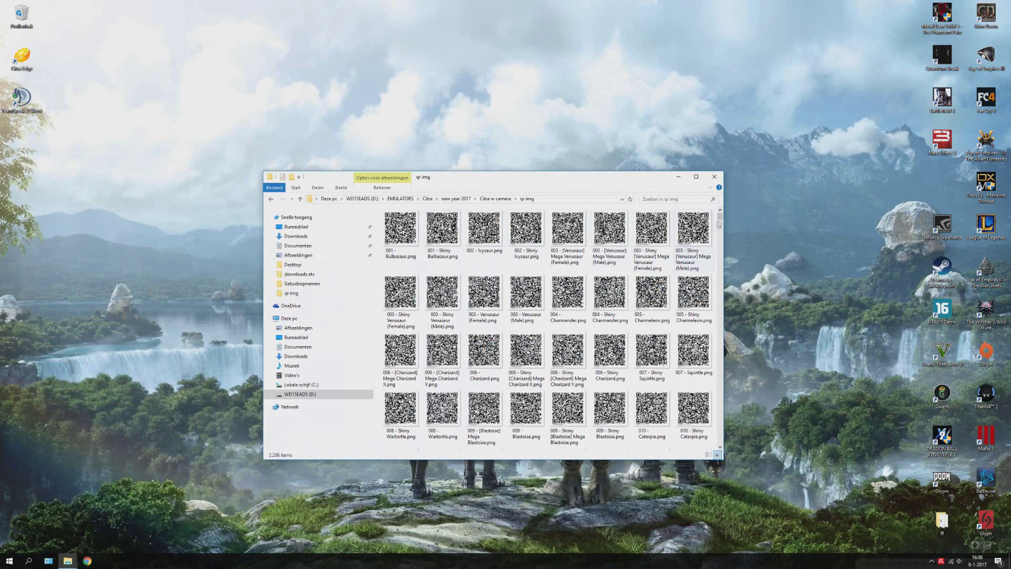
{"action": "left_click_drag", "start_coordinate": [720, 217], "coordinate": [717, 279]}
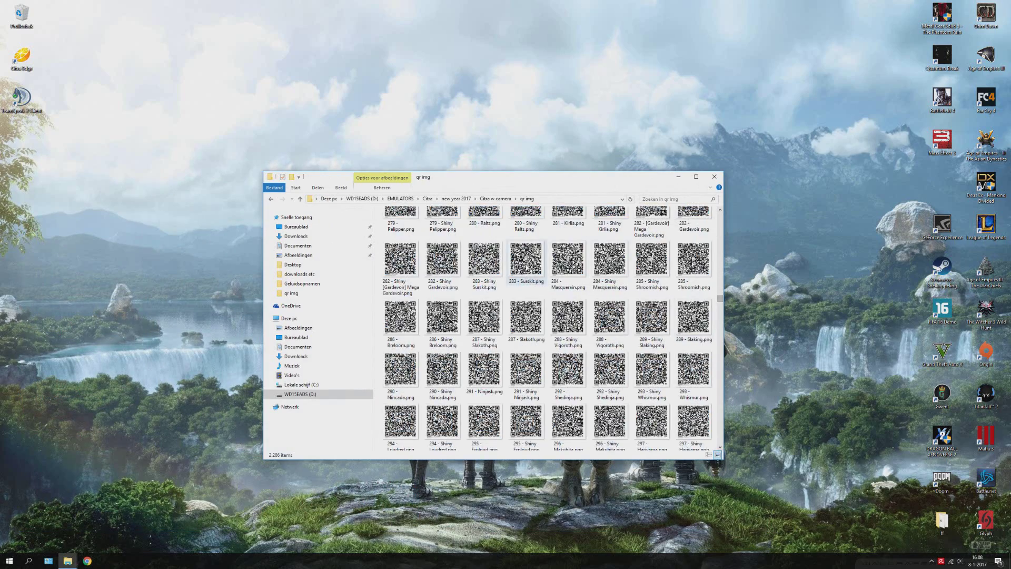
{"action": "double_click", "coordinate": [525, 267]}
{"action": "key", "text": "Right"}
{"action": "key", "text": "Right"}
{"action": "key", "text": "Right"}
{"action": "key", "text": "Right"}
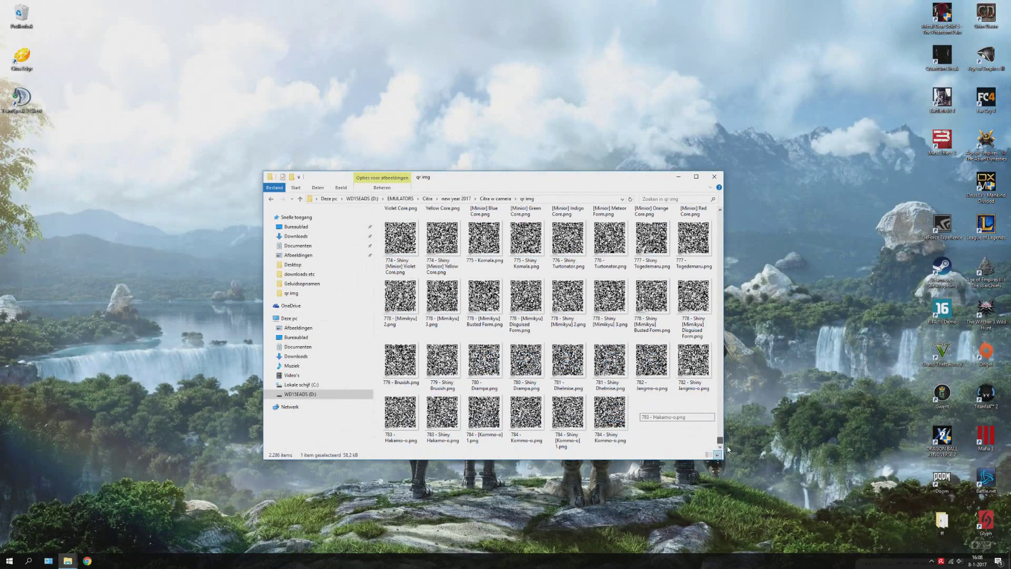
{"action": "left_click", "coordinate": [600, 427]}
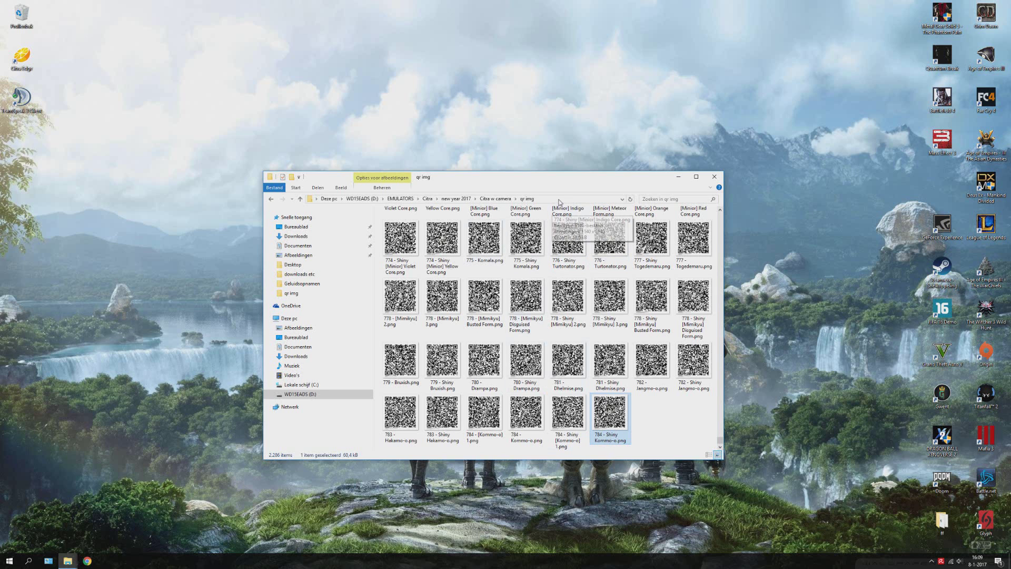
{"action": "left_click", "coordinate": [650, 431]}
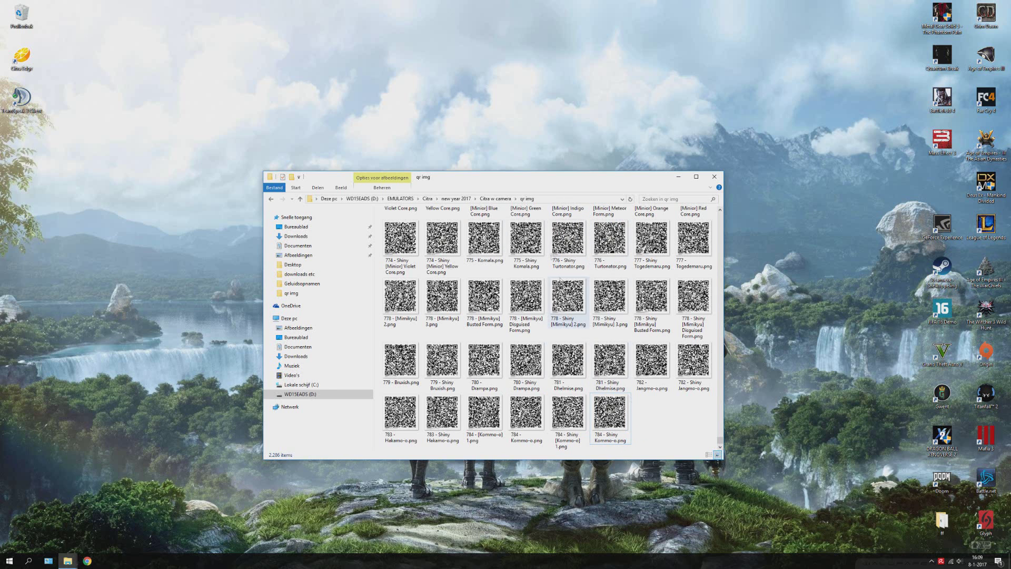
Step: Copy the full path of the qr img folder, D:\EMULATORS\Citra\new year 2017\Citra w camera\qr img
{"action": "left_click", "coordinate": [564, 200]}
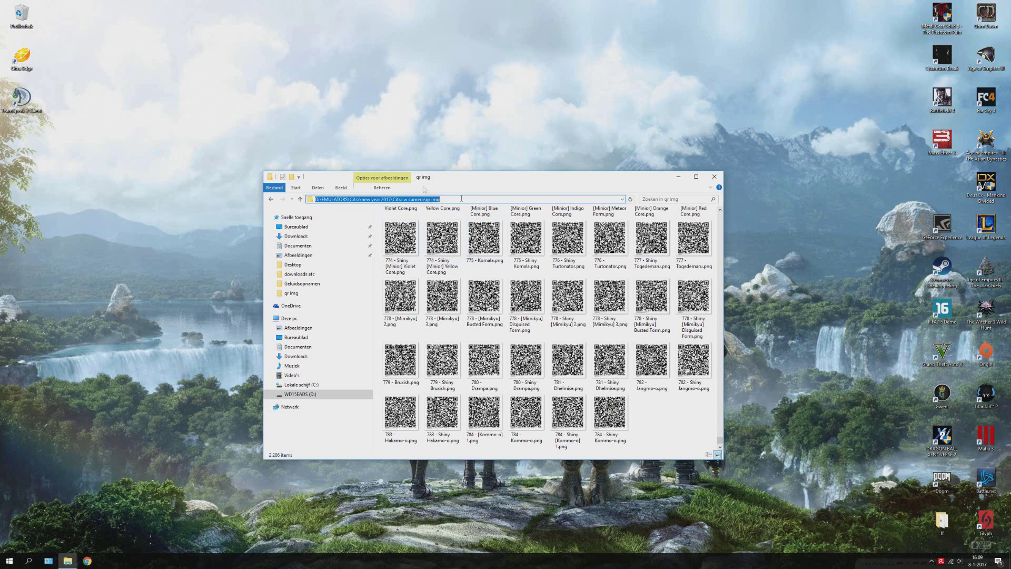
{"action": "left_click_drag", "start_coordinate": [457, 198], "coordinate": [309, 199]}
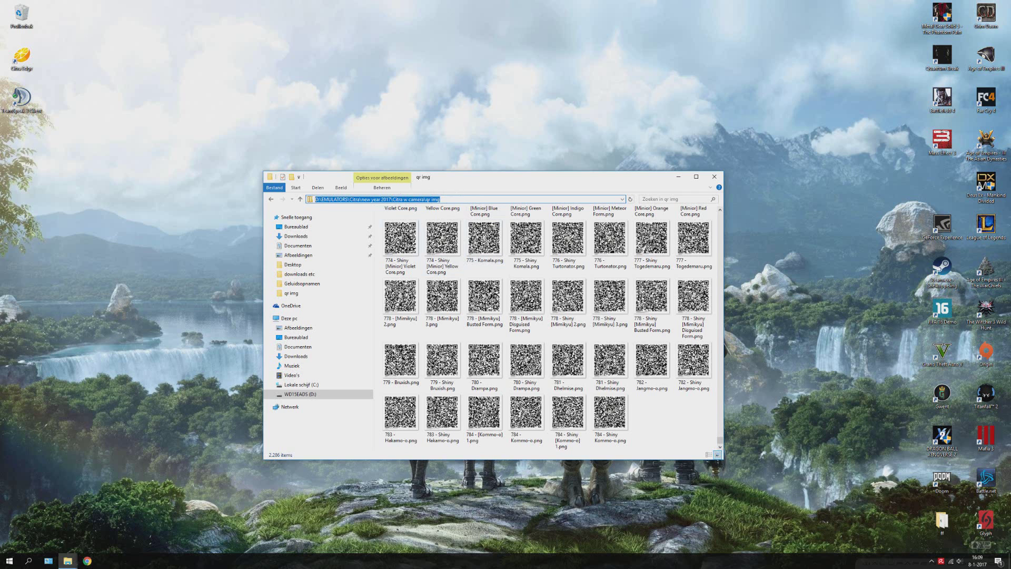
{"action": "right_click", "coordinate": [354, 202]}
{"action": "left_click", "coordinate": [390, 226]}
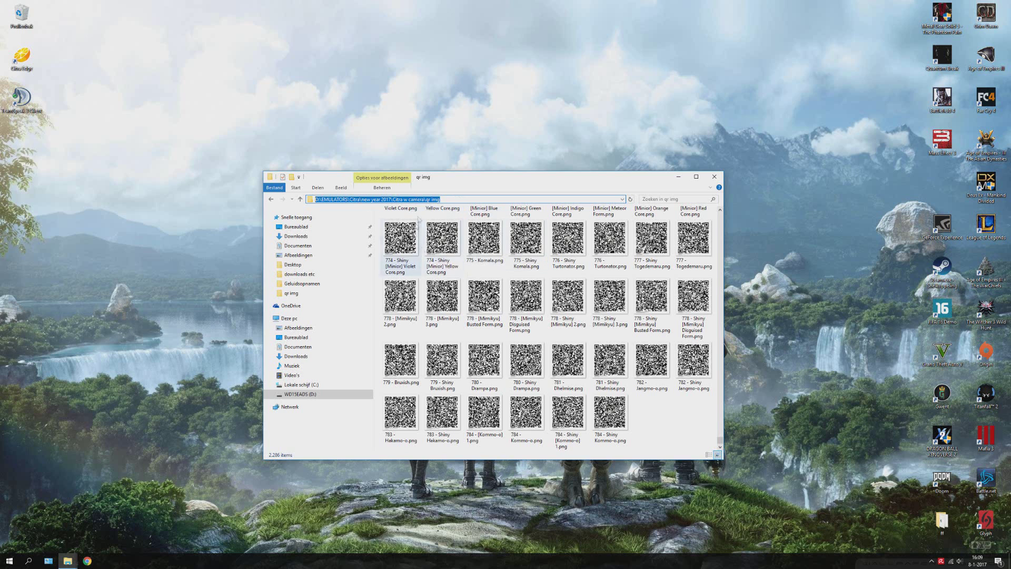
{"action": "left_click", "coordinate": [653, 431]}
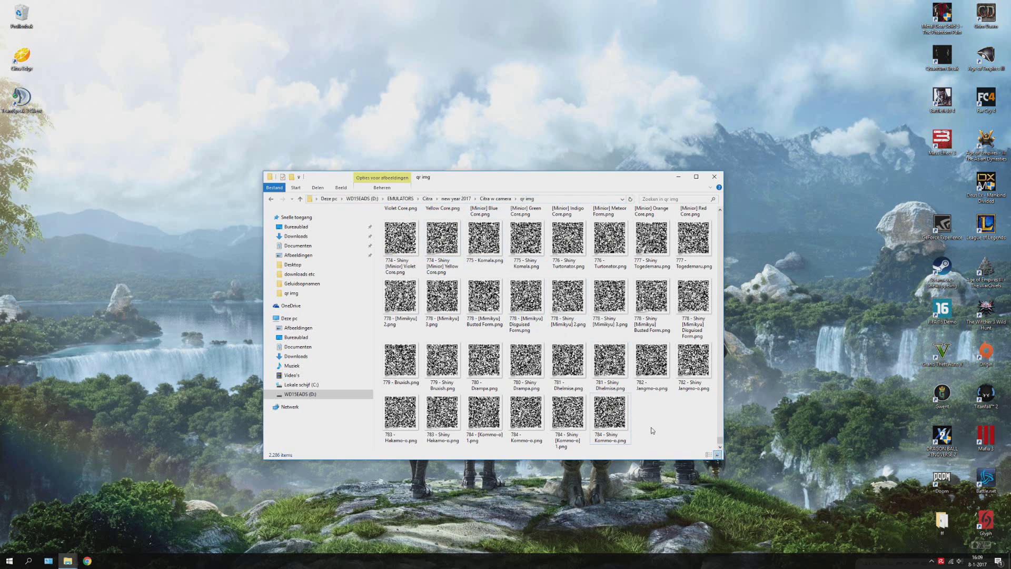
Step: Return to the Citra w camera folder and launch citra-qt-ss4.1.exe
{"action": "key", "text": "BackSpace"}
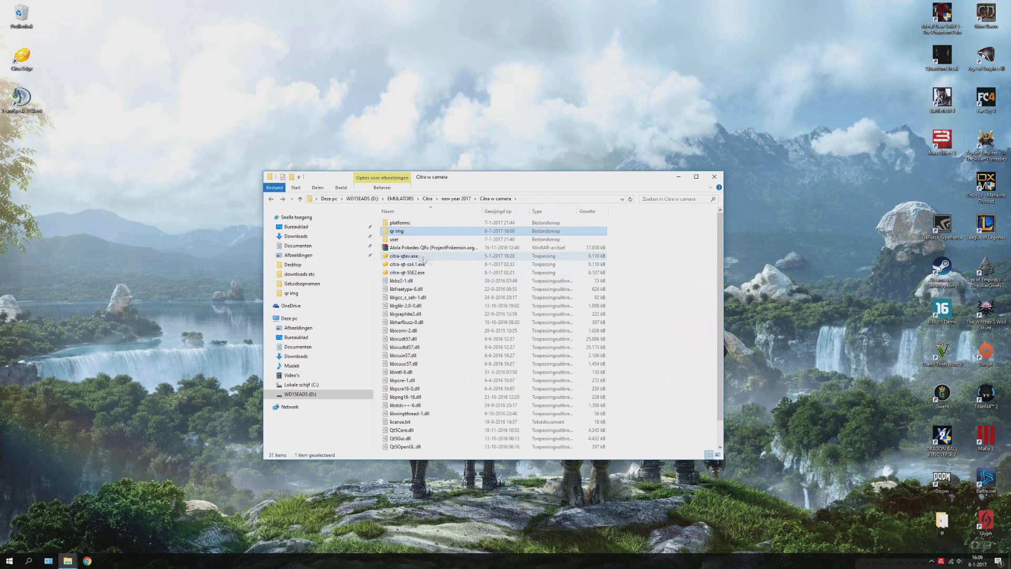
{"action": "left_click", "coordinate": [422, 265]}
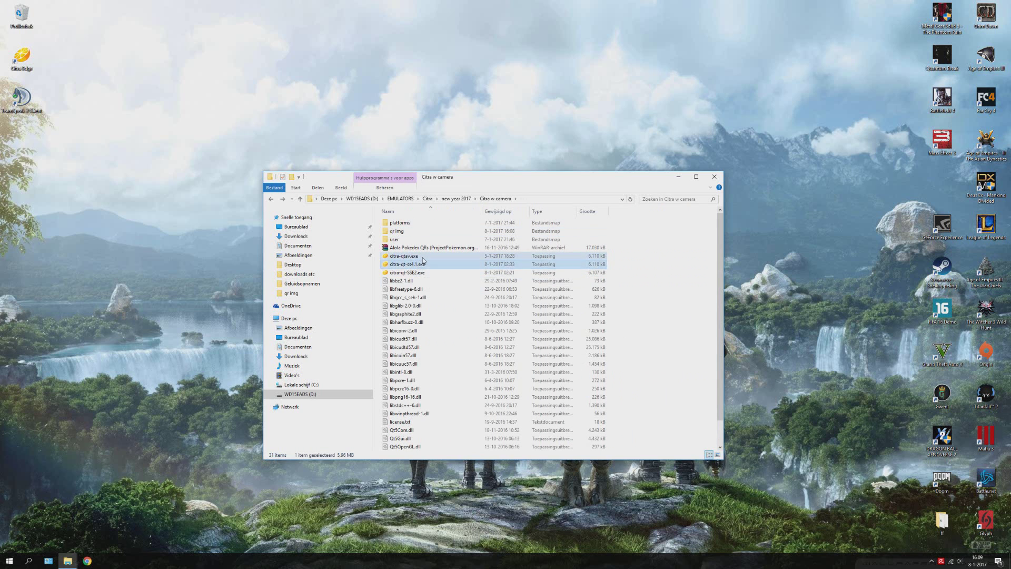
{"action": "left_click", "coordinate": [432, 271]}
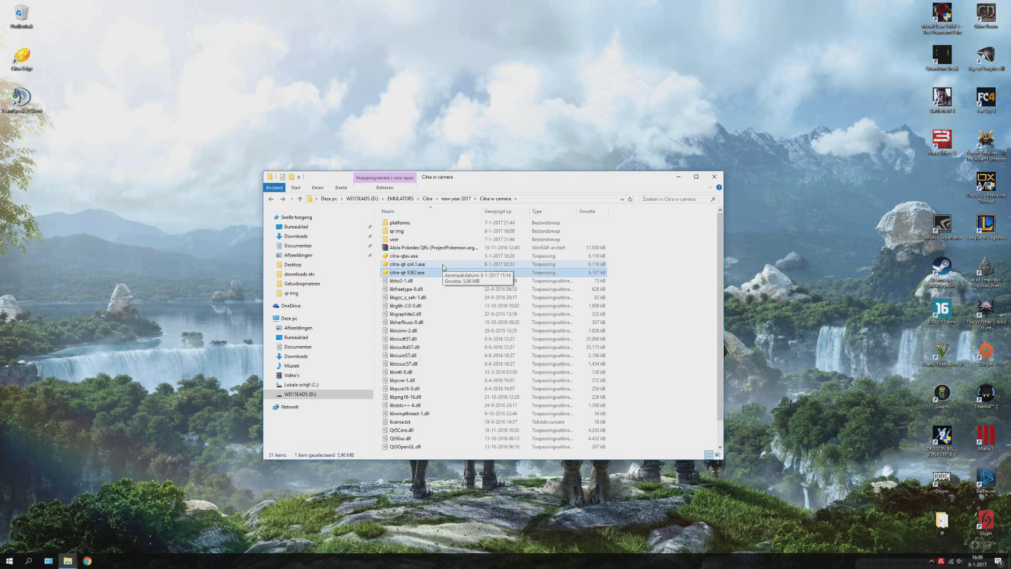
{"action": "double_click", "coordinate": [443, 265]}
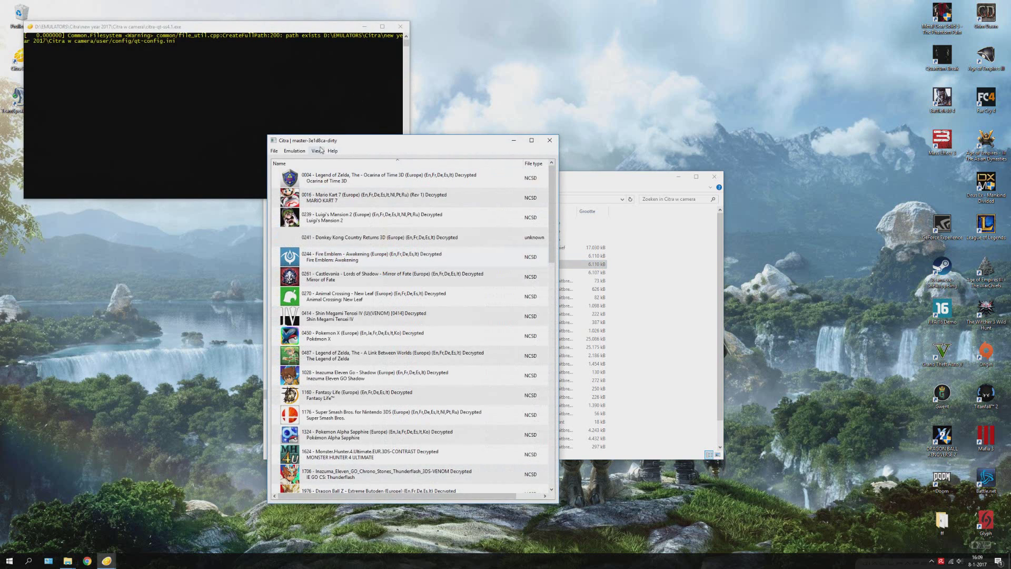
Step: Open Citra's camera configuration and set the rear right camera mode to image
{"action": "left_click_drag", "start_coordinate": [354, 142], "coordinate": [444, 148]}
{"action": "left_click", "coordinate": [385, 156]}
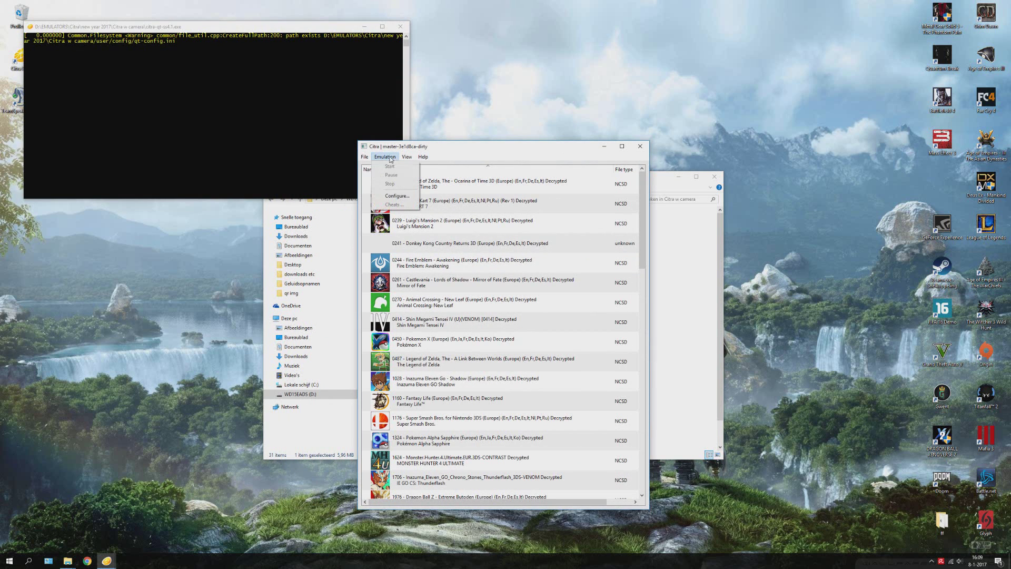
{"action": "left_click", "coordinate": [397, 196]}
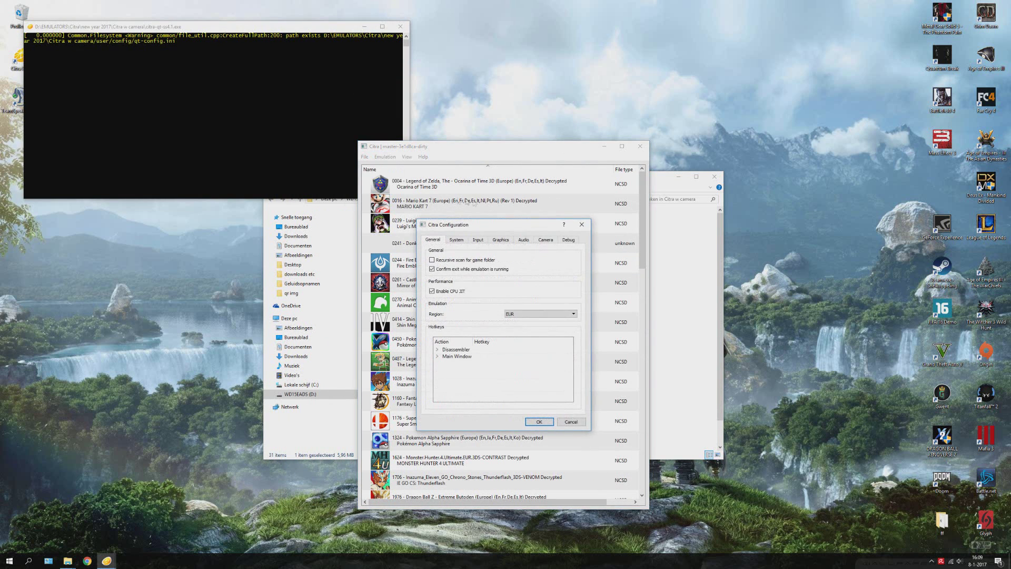
{"action": "left_click", "coordinate": [545, 241]}
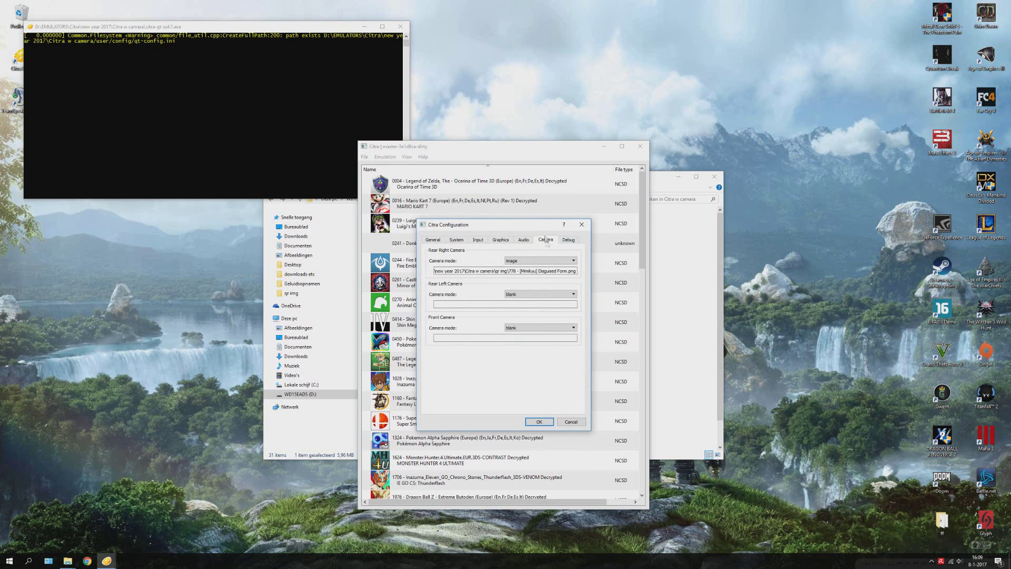
{"action": "left_click_drag", "start_coordinate": [539, 229], "coordinate": [534, 231]}
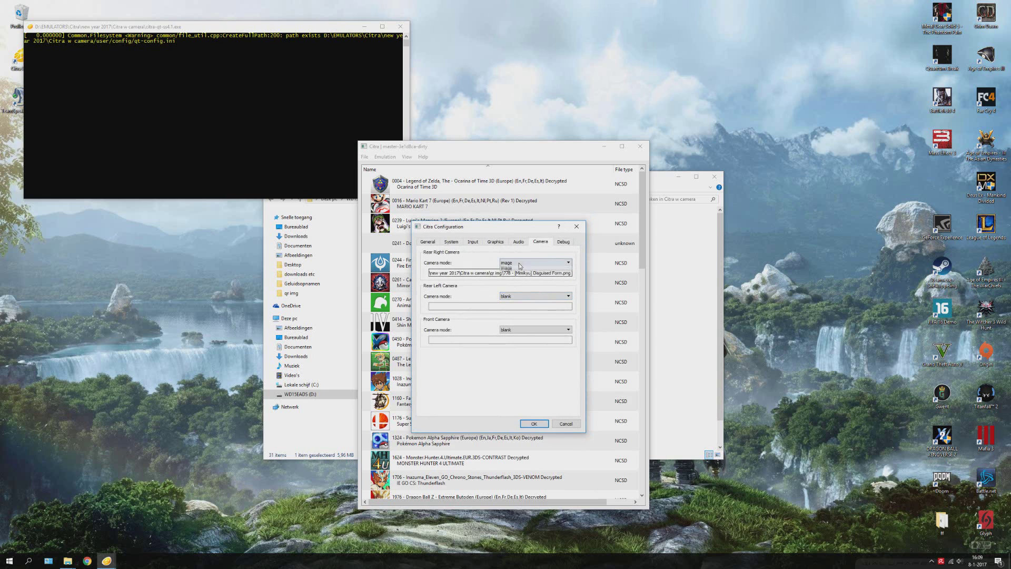
{"action": "left_click", "coordinate": [514, 262]}
{"action": "left_click", "coordinate": [515, 269]}
{"action": "left_click", "coordinate": [516, 263]}
{"action": "left_click", "coordinate": [515, 275]}
Step: Replace the rear right camera's image path with the copied qr img folder path and accept the configuration
{"action": "left_click_drag", "start_coordinate": [572, 273], "coordinate": [247, 266]}
{"action": "key", "text": "BackSpace"}
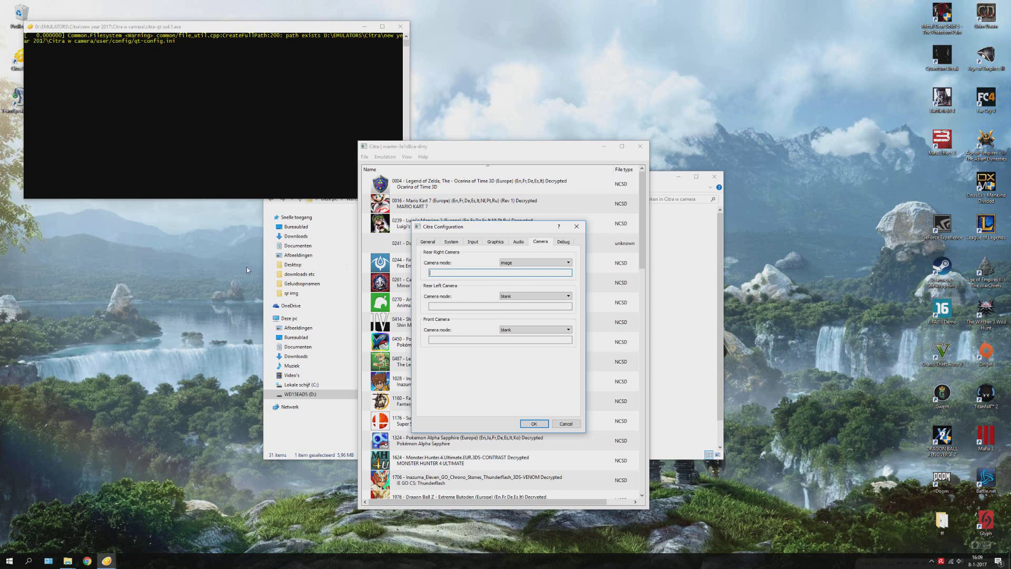
{"action": "right_click", "coordinate": [453, 272]}
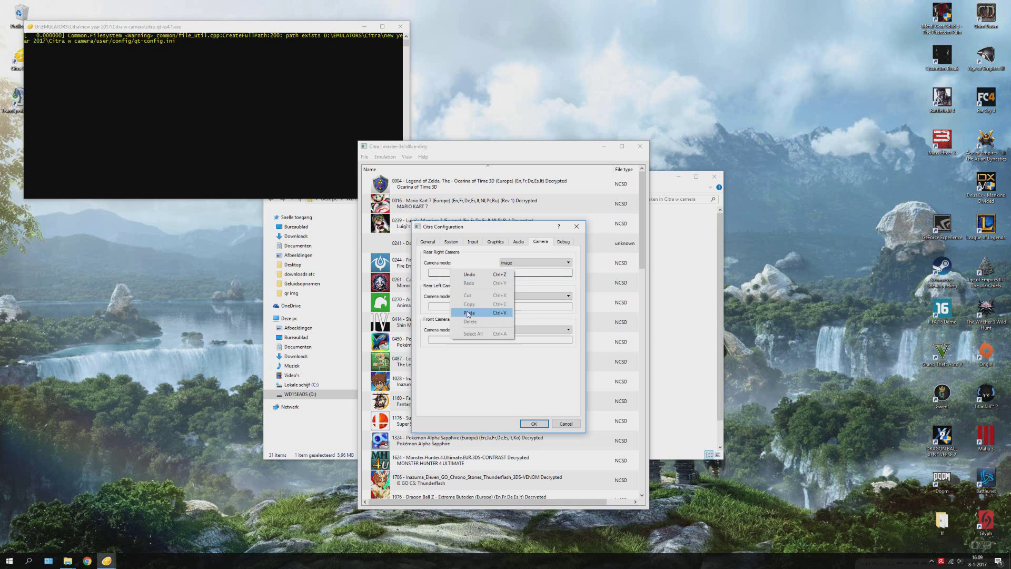
{"action": "left_click", "coordinate": [465, 314]}
{"action": "left_click_drag", "start_coordinate": [499, 227], "coordinate": [350, 250]}
{"action": "left_click", "coordinate": [387, 446]}
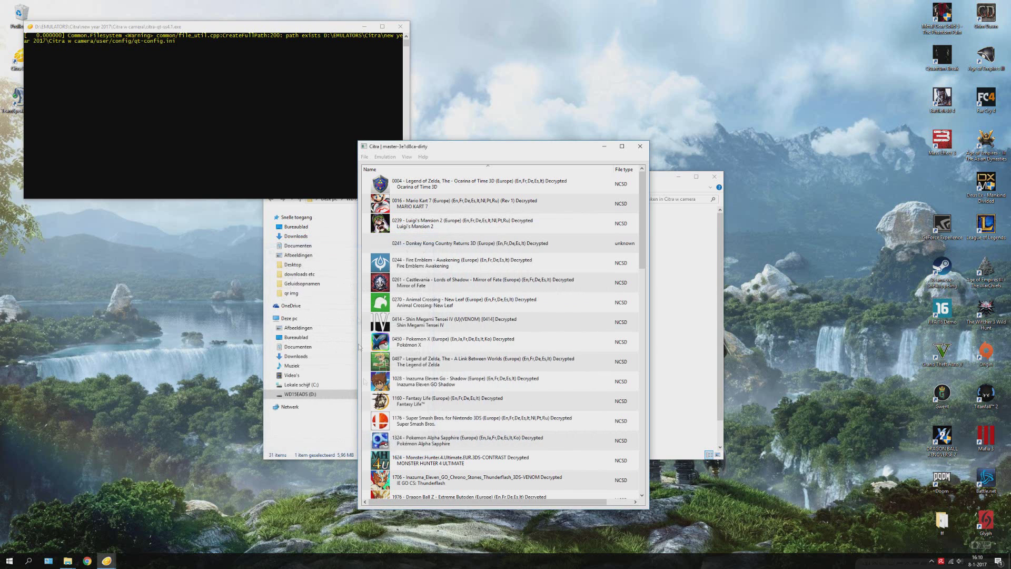
Step: Move the Citra and file windows apart so both are accessible, and open the qr img folder
{"action": "left_click_drag", "start_coordinate": [468, 148], "coordinate": [673, 173]}
{"action": "left_click_drag", "start_coordinate": [493, 181], "coordinate": [419, 184]}
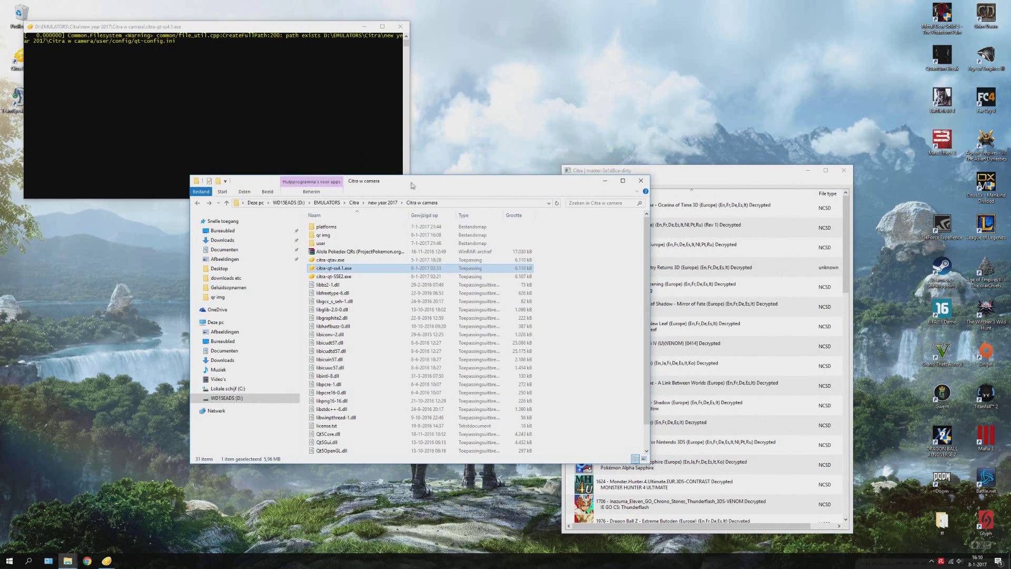
{"action": "double_click", "coordinate": [350, 236]}
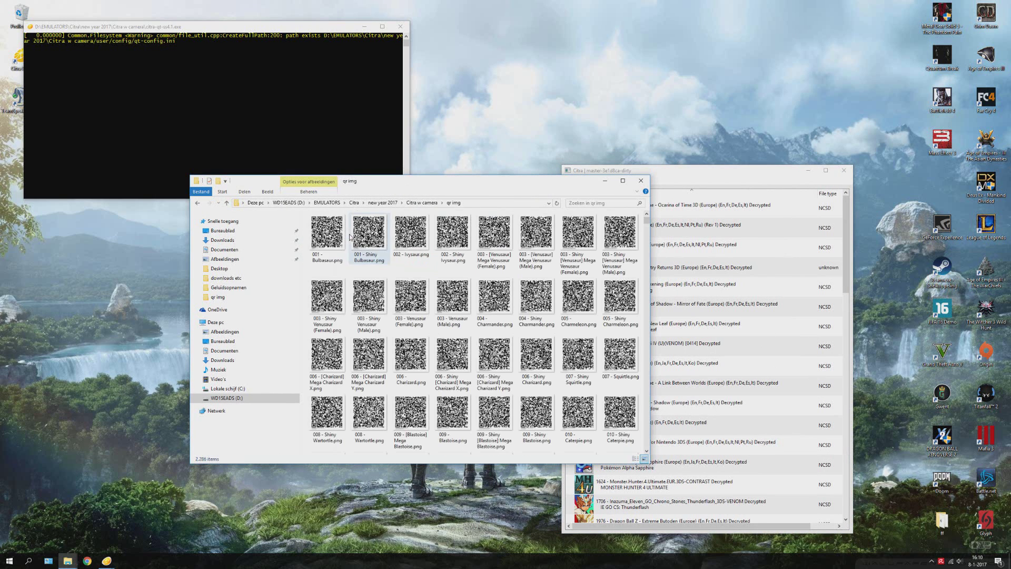
Step: Copy the complete file name of the first QR image, 001 - Bulbasaur.png, including its extension
{"action": "left_click", "coordinate": [325, 263]}
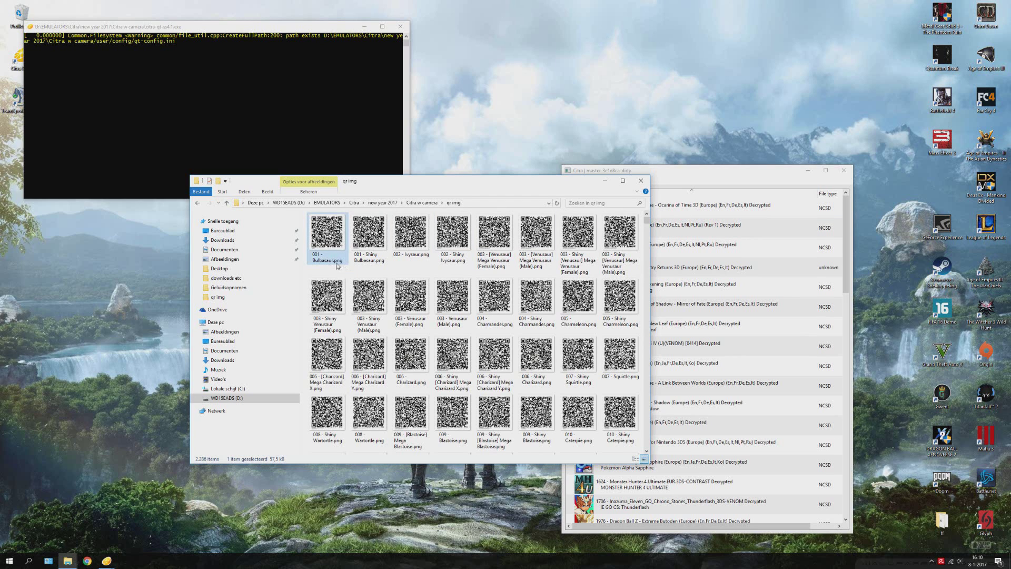
{"action": "left_click", "coordinate": [337, 261]}
{"action": "left_click_drag", "start_coordinate": [345, 261], "coordinate": [311, 253]}
{"action": "key", "text": "ctrl+c"}
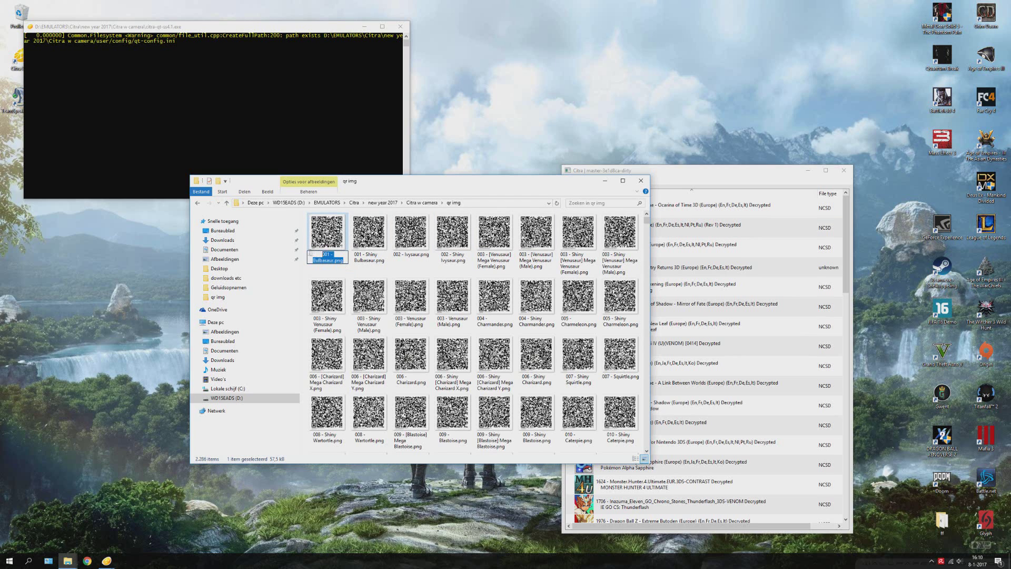
{"action": "right_click", "coordinate": [327, 258]}
{"action": "left_click", "coordinate": [347, 285]}
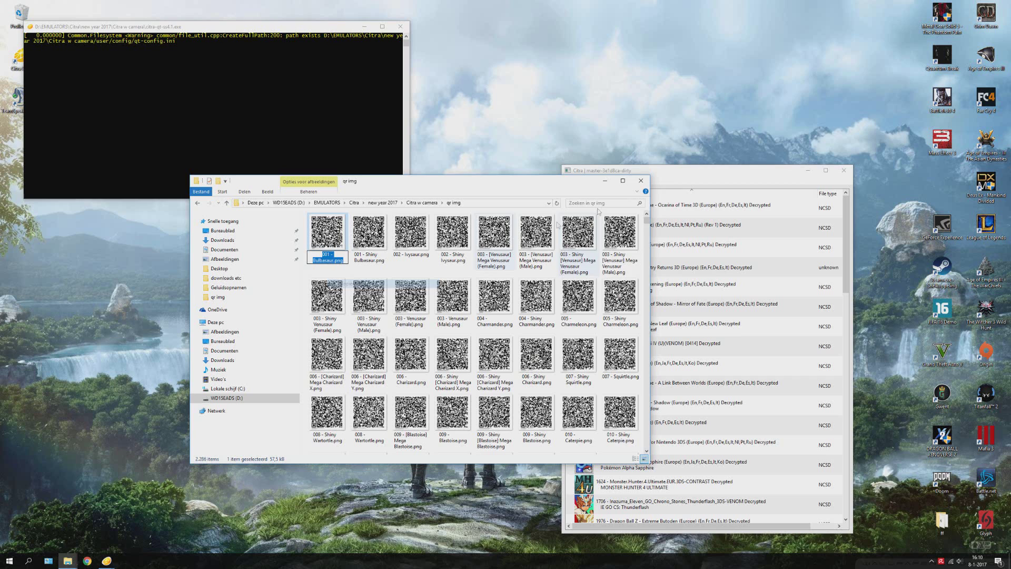
Step: Append the copied file name 001 - Bulbasaur.png to the rear right camera's image path in Citra's configuration and accept it
{"action": "left_click", "coordinate": [632, 194]}
{"action": "left_click", "coordinate": [589, 181]}
{"action": "left_click", "coordinate": [595, 224]}
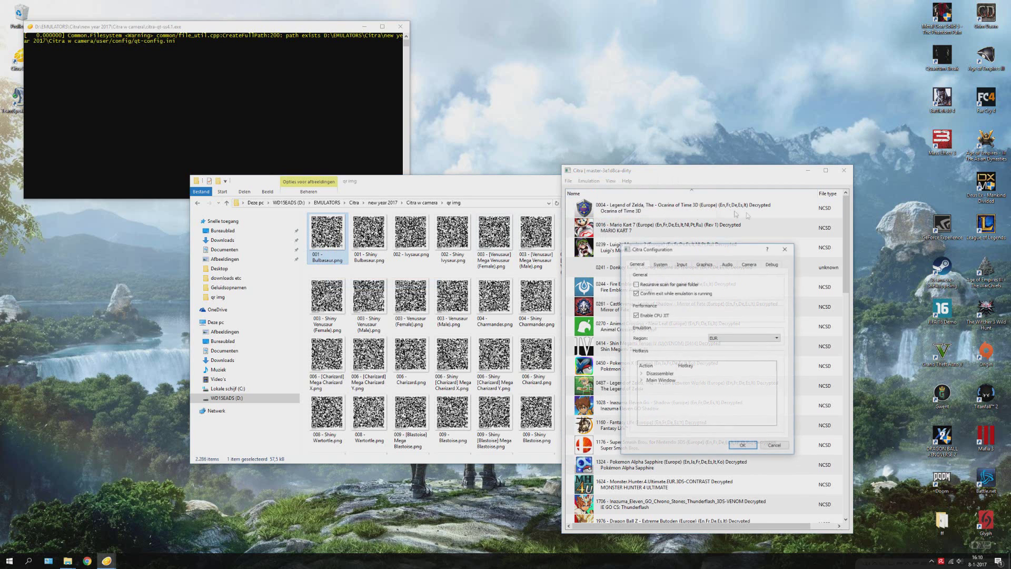
{"action": "left_click", "coordinate": [746, 264]}
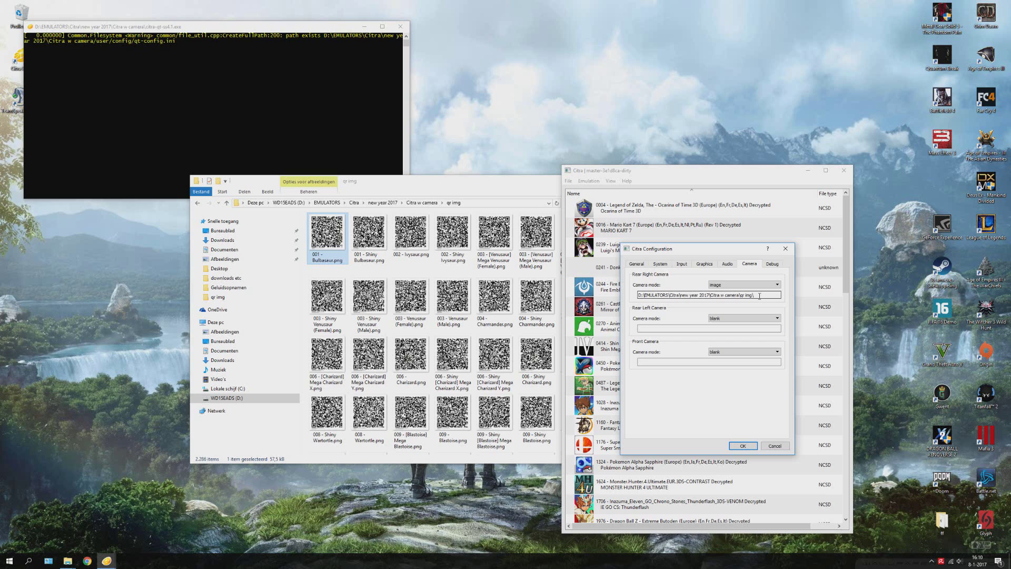
{"action": "right_click", "coordinate": [765, 295]}
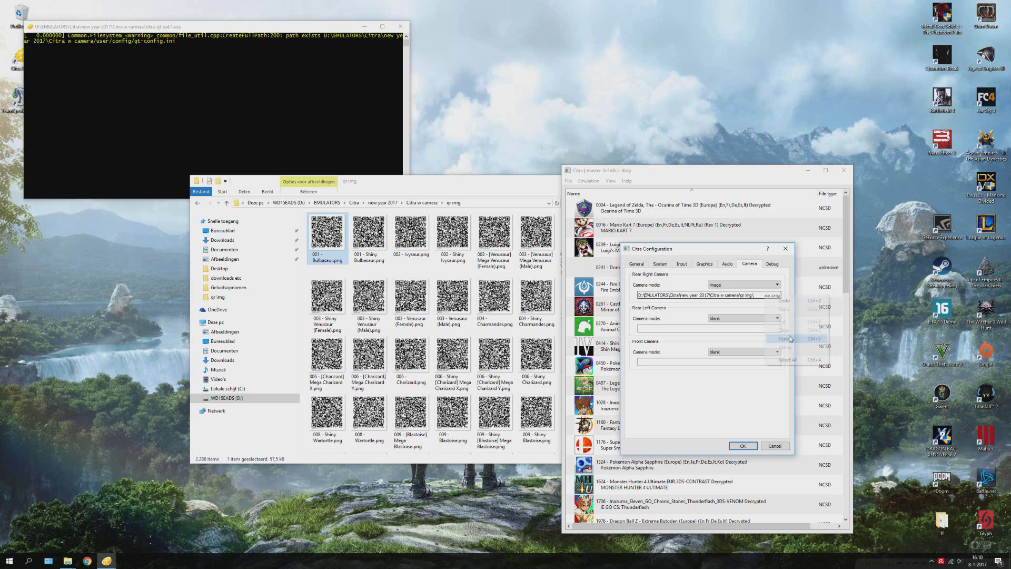
{"action": "left_click", "coordinate": [785, 336]}
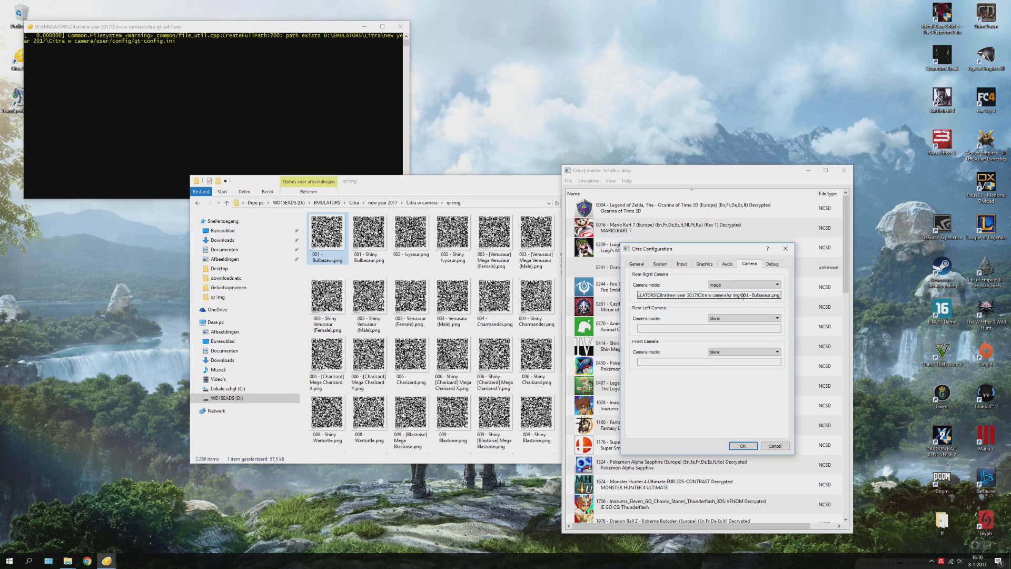
{"action": "mouse_move", "coordinate": [742, 296]}
{"action": "left_mouse_down"}
{"action": "mouse_move", "coordinate": [790, 299]}
{"action": "mouse_move", "coordinate": [753, 298]}
{"action": "mouse_move", "coordinate": [752, 309]}
{"action": "left_mouse_up"}
{"action": "left_click", "coordinate": [781, 296]}
{"action": "left_click", "coordinate": [743, 446]}
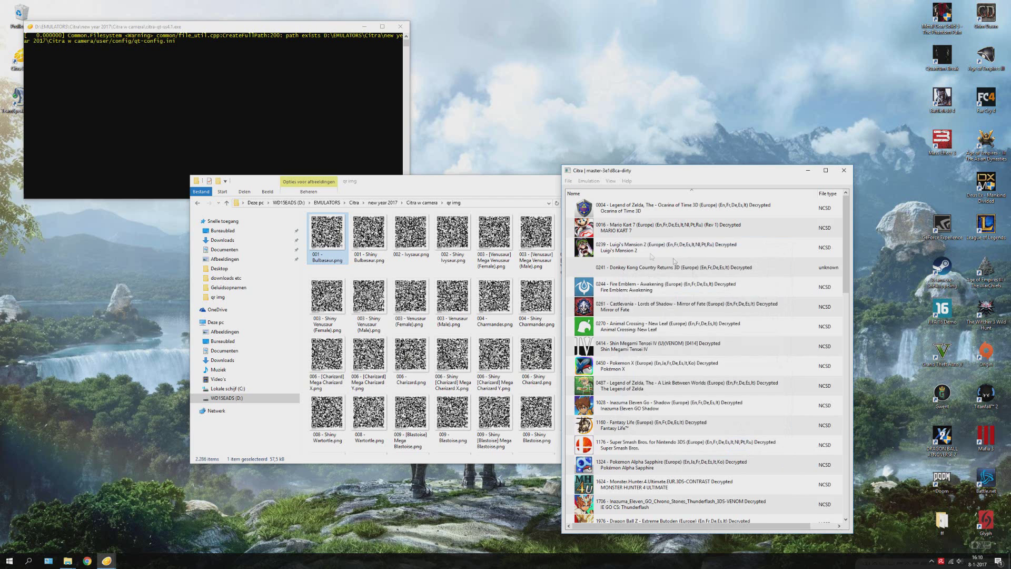
Step: Launch Pokemon Moon - Full Citra from the game list and continue the saved game
{"action": "scroll", "coordinate": [702, 382], "scroll_direction": "down", "scroll_amount": 6}
{"action": "scroll", "coordinate": [702, 382], "scroll_direction": "down", "scroll_amount": 5}
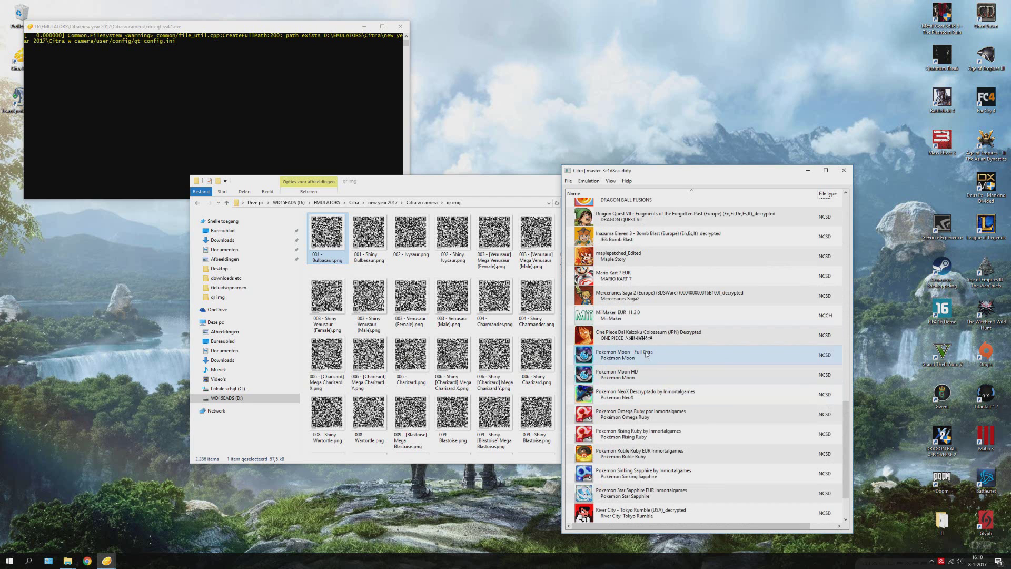
{"action": "double_click", "coordinate": [647, 354]}
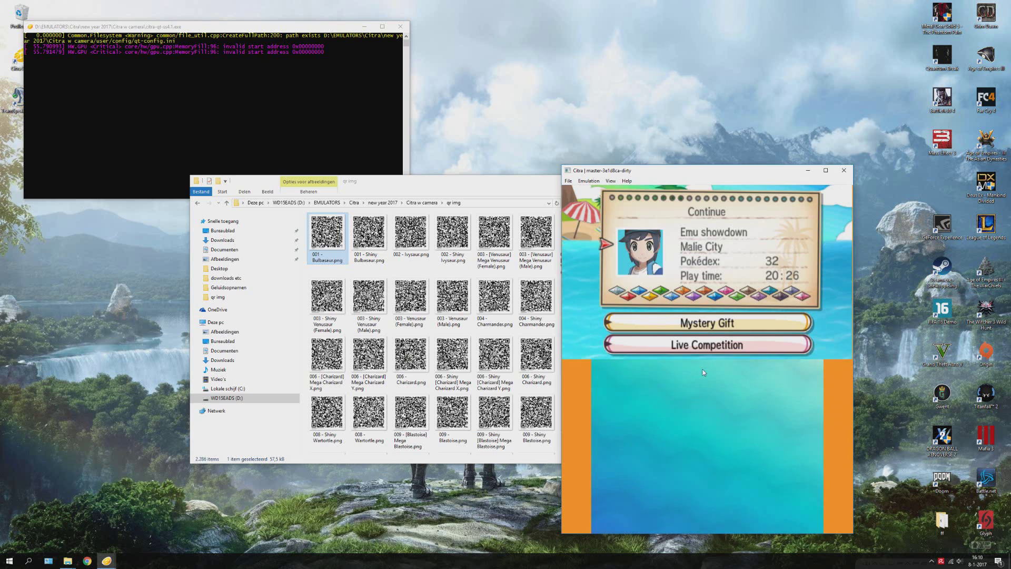
{"action": "key", "text": "a"}
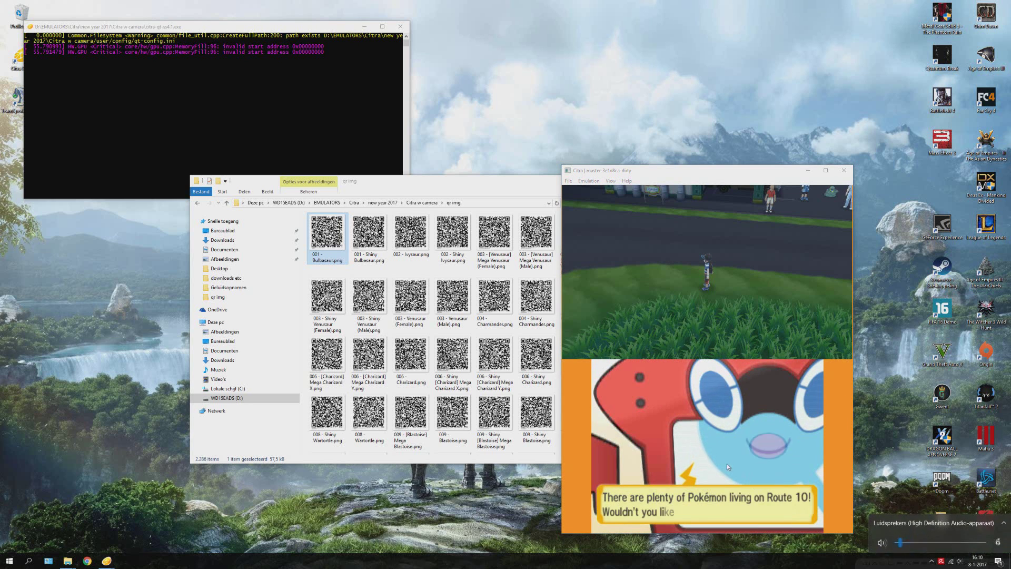
{"action": "left_click", "coordinate": [831, 384]}
Step: Open the in-game QR Scanner, decline its manual, and try to scan the Bulbasaur QR code
{"action": "key", "text": "z"}
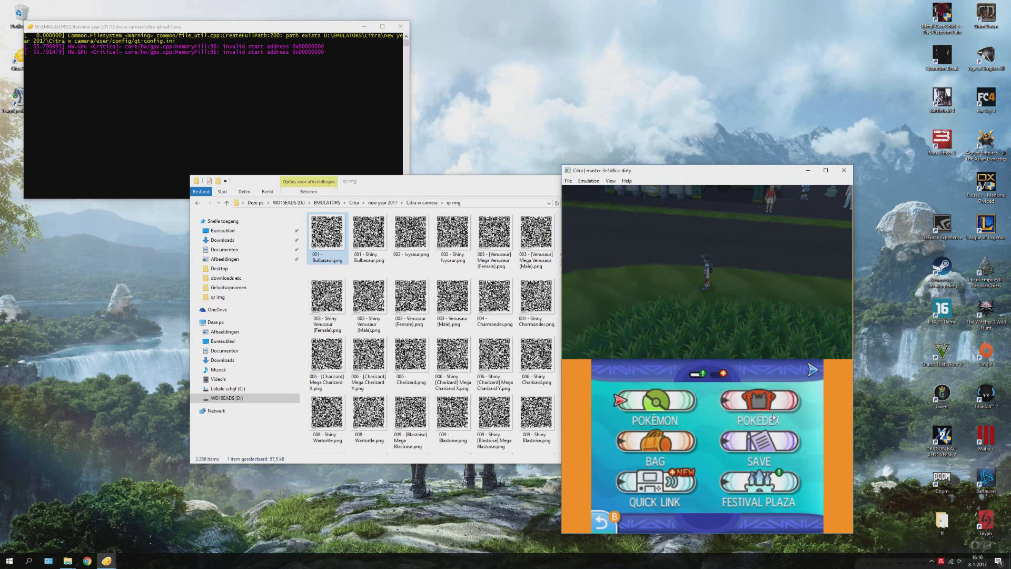
{"action": "left_click", "coordinate": [813, 371]}
{"action": "left_click", "coordinate": [765, 446]}
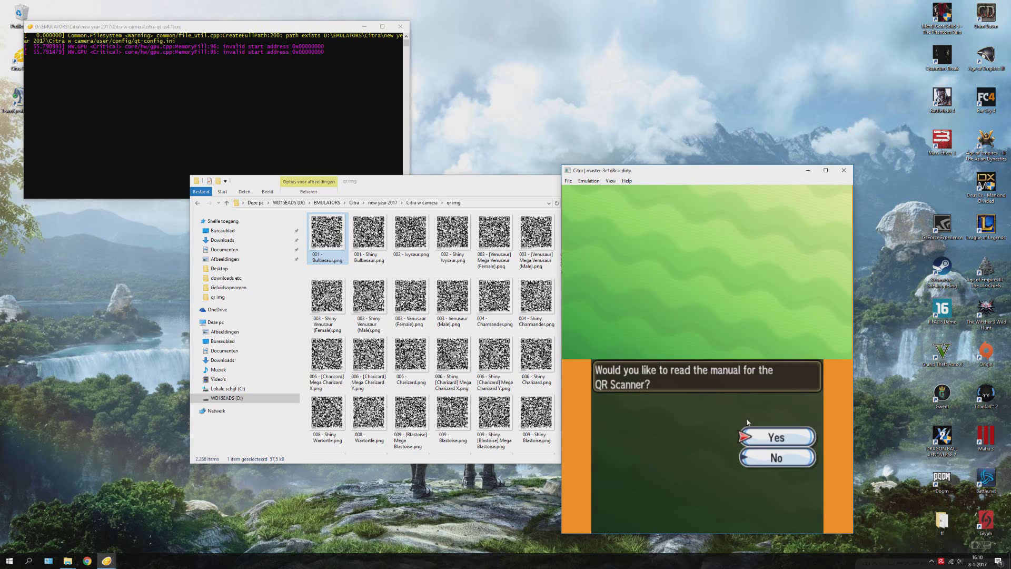
{"action": "left_click", "coordinate": [771, 455]}
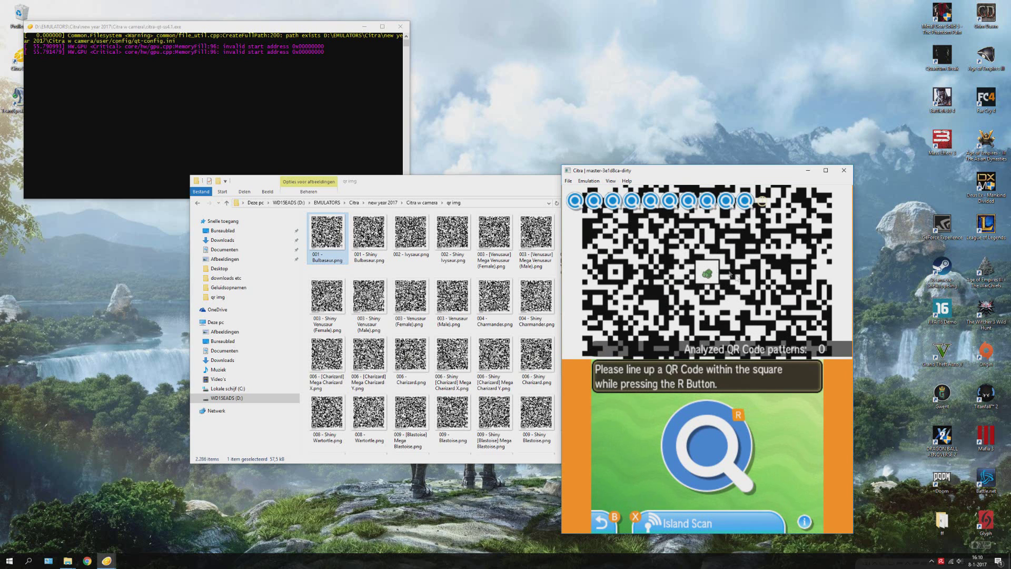
{"action": "left_click", "coordinate": [720, 450]}
{"action": "left_click", "coordinate": [714, 439]}
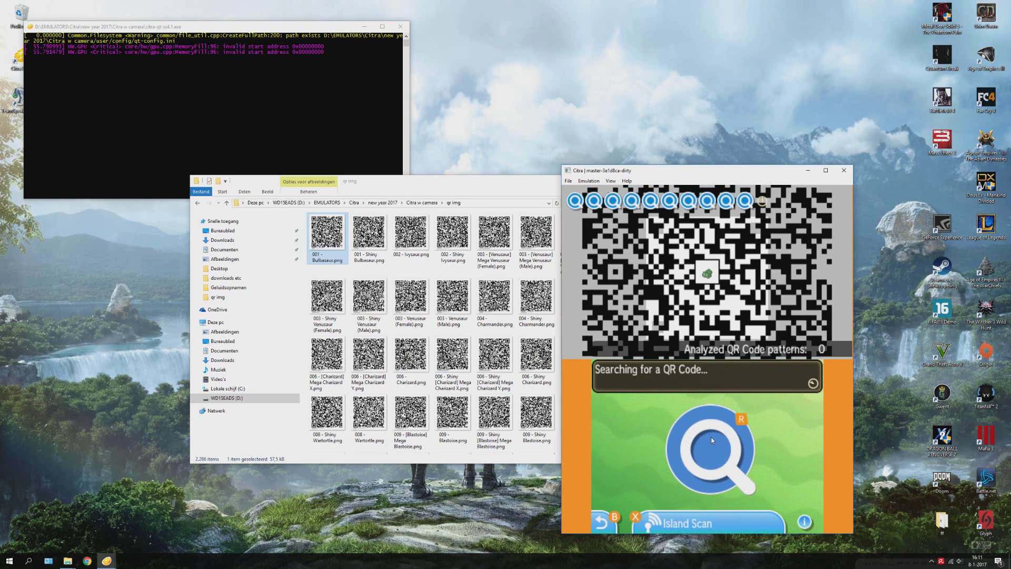
Step: Stop the running emulation and move the Citra window further away from the file window
{"action": "left_click", "coordinate": [589, 181]}
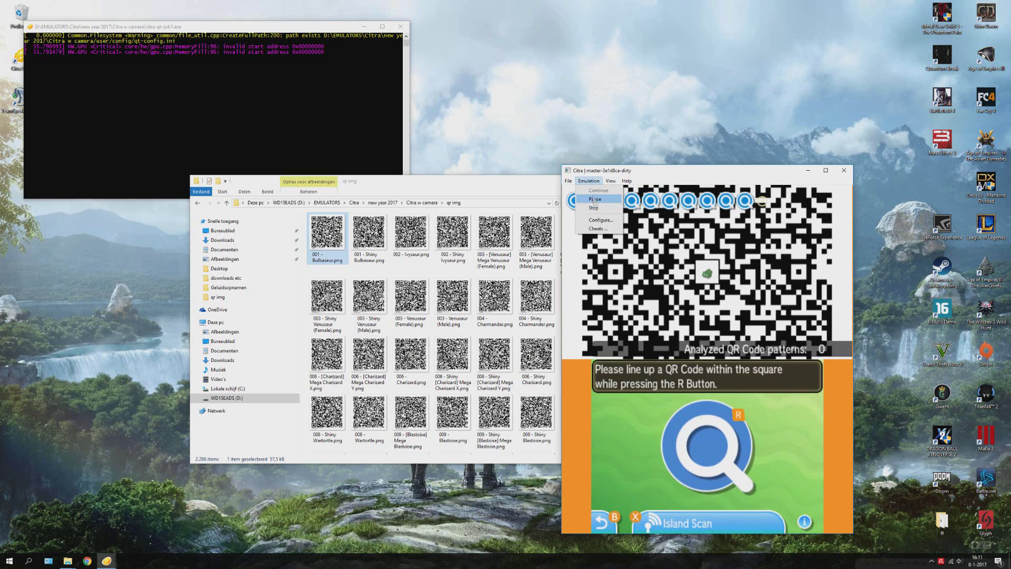
{"action": "left_click", "coordinate": [593, 213]}
{"action": "left_click_drag", "start_coordinate": [652, 174], "coordinate": [689, 173]}
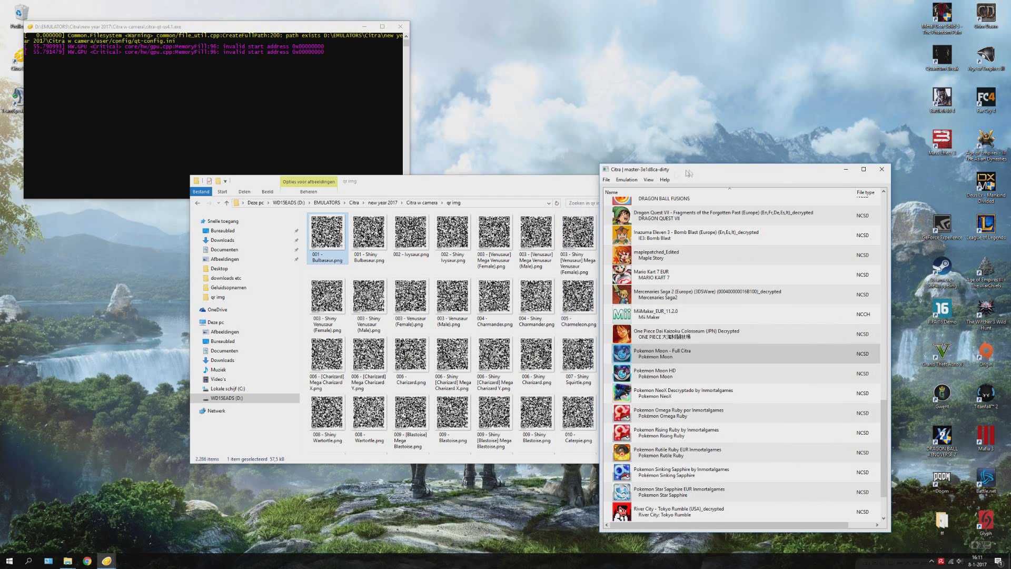
Step: Open the image 001 - Bulbasaur.png from the qr img folder for editing in Paint
{"action": "left_click", "coordinate": [329, 257]}
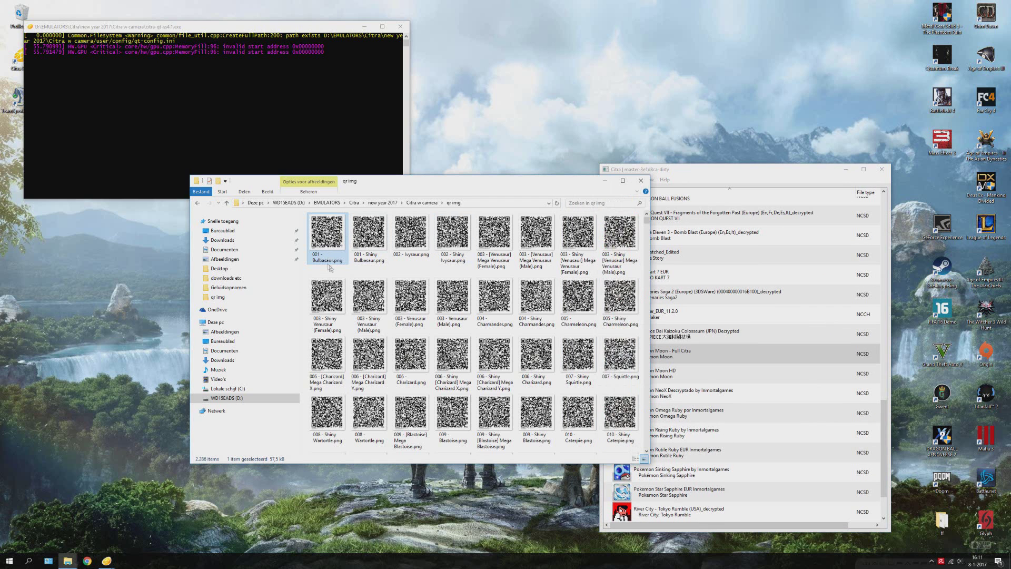
{"action": "right_click", "coordinate": [325, 236]}
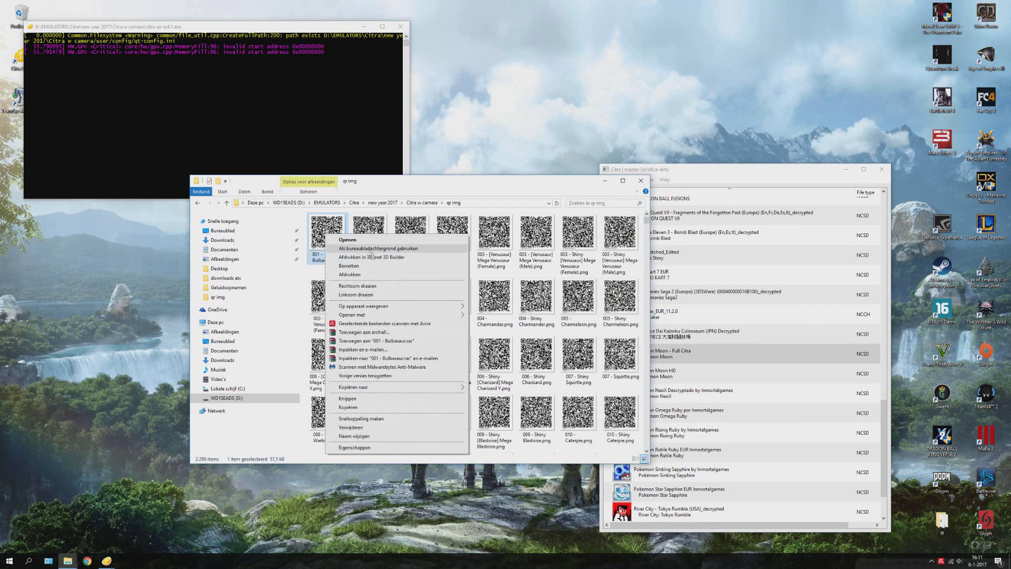
{"action": "left_click", "coordinate": [347, 266]}
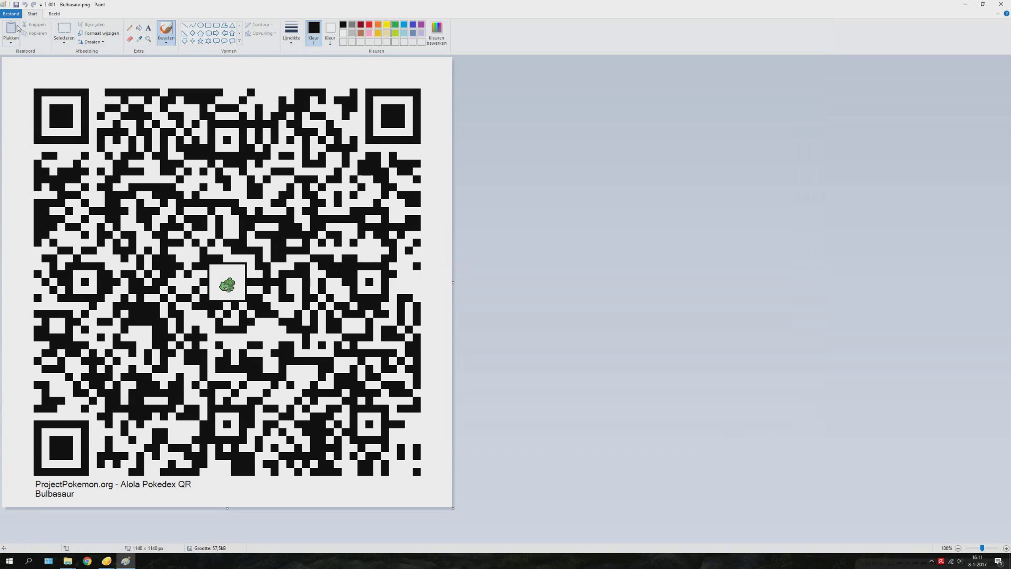
Step: Select the QR code, shrink it to about 566 × 531 px, move it to the middle of the canvas, and save and close the image
{"action": "left_click", "coordinate": [63, 30]}
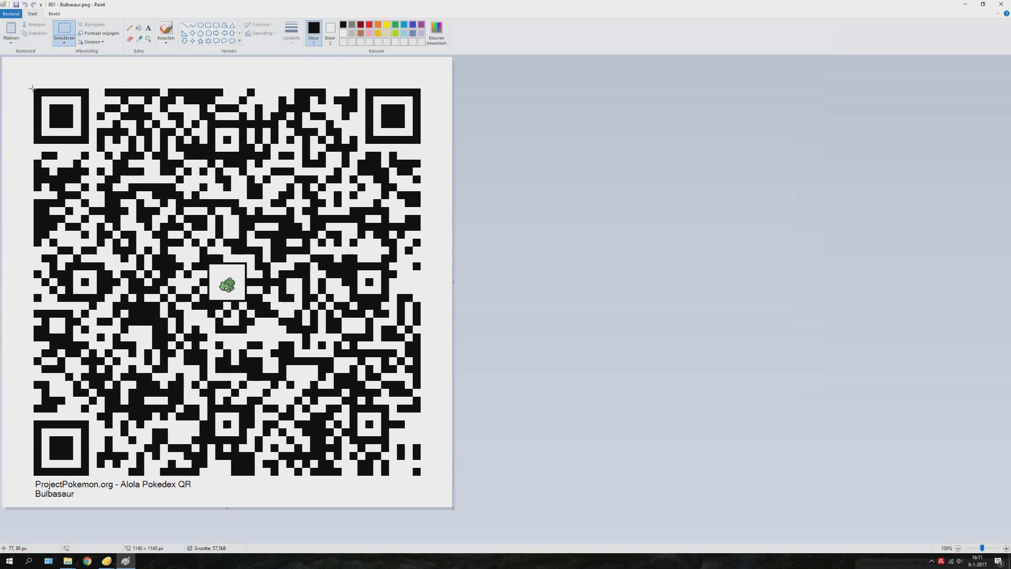
{"action": "left_click_drag", "start_coordinate": [36, 93], "coordinate": [422, 474]}
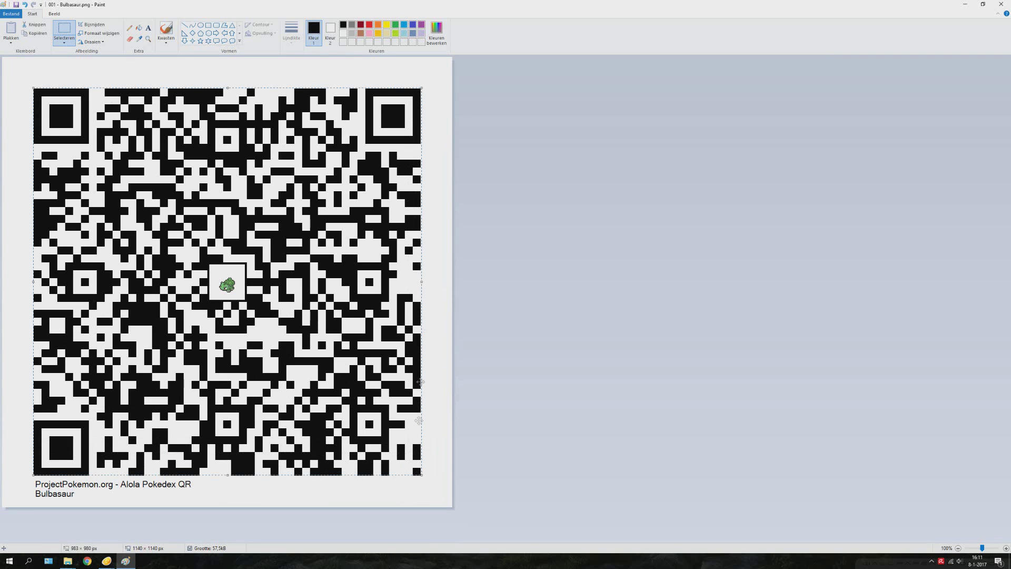
{"action": "left_click_drag", "start_coordinate": [423, 85], "coordinate": [258, 268]}
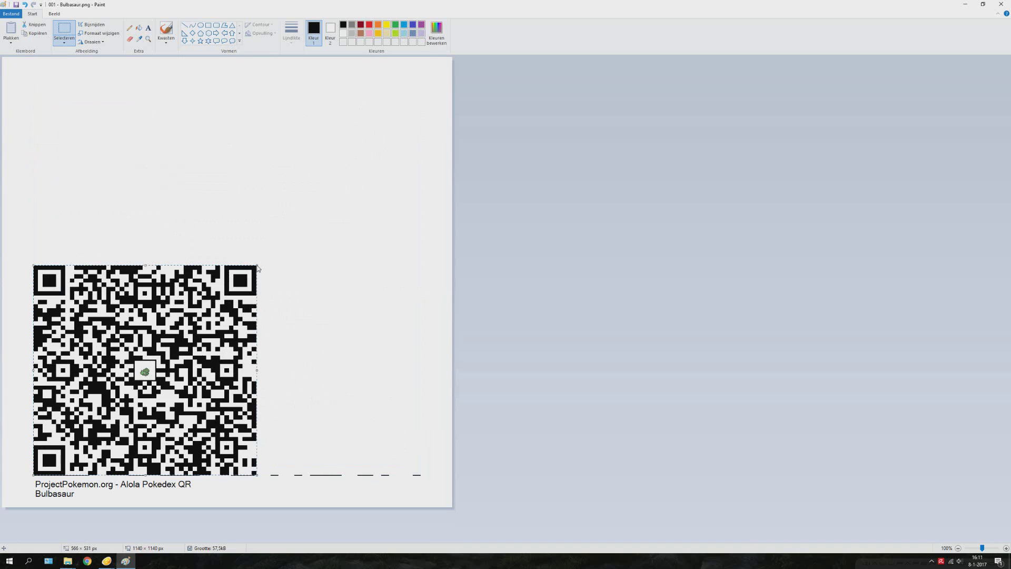
{"action": "left_click_drag", "start_coordinate": [161, 333], "coordinate": [267, 249]}
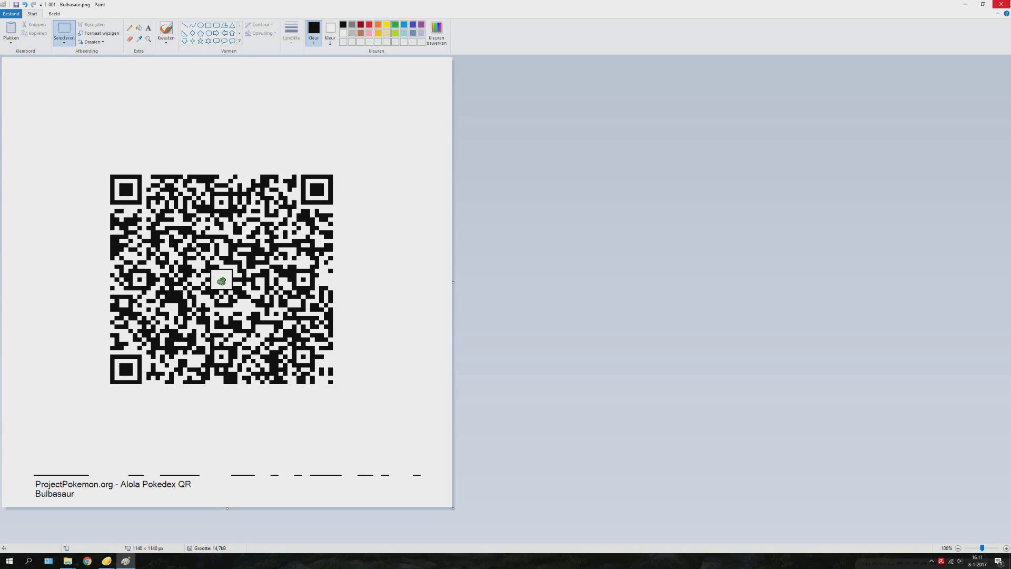
{"action": "left_click", "coordinate": [1001, 5]}
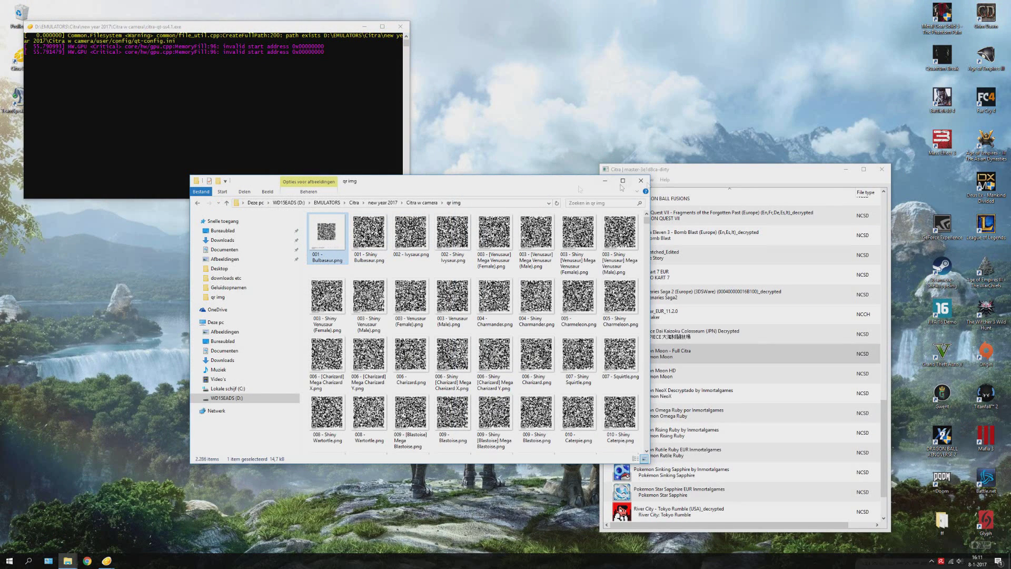
Step: Check the rear right camera's image path in Citra's camera configuration, then close the configuration
{"action": "left_click", "coordinate": [713, 171]}
{"action": "left_click", "coordinate": [627, 180]}
{"action": "left_click", "coordinate": [638, 219]}
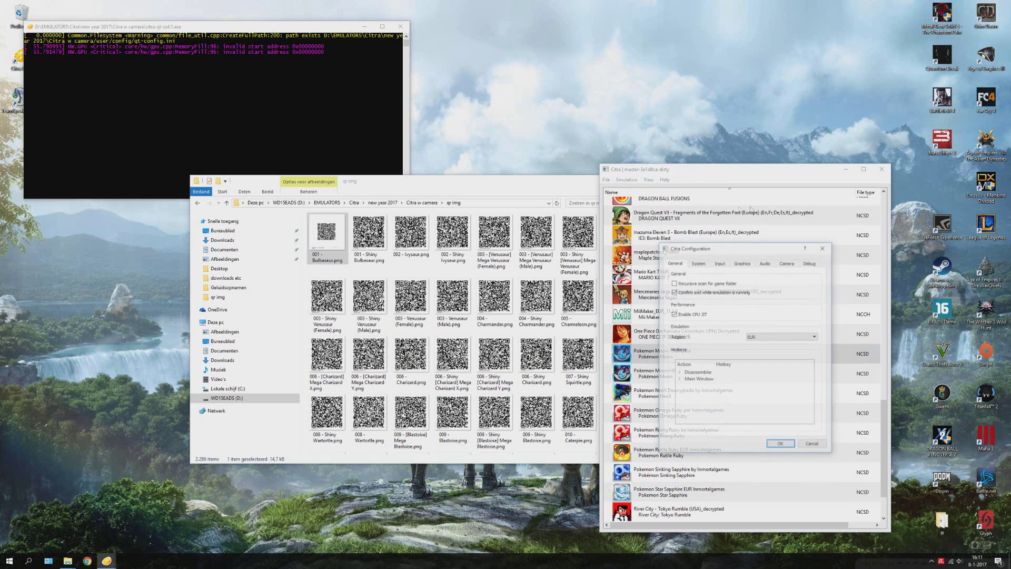
{"action": "left_click", "coordinate": [787, 263]}
{"action": "left_click_drag", "start_coordinate": [779, 294], "coordinate": [798, 295]}
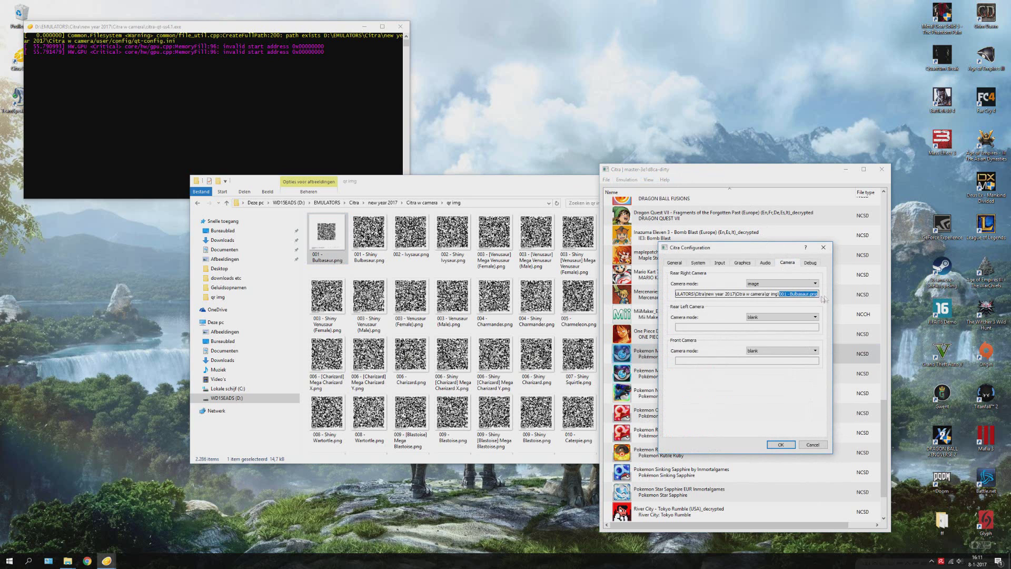
{"action": "left_click", "coordinate": [823, 247]}
Step: Launch Pokémon Moon again, load the saved game and bring up the in-game menu
{"action": "double_click", "coordinate": [737, 363]}
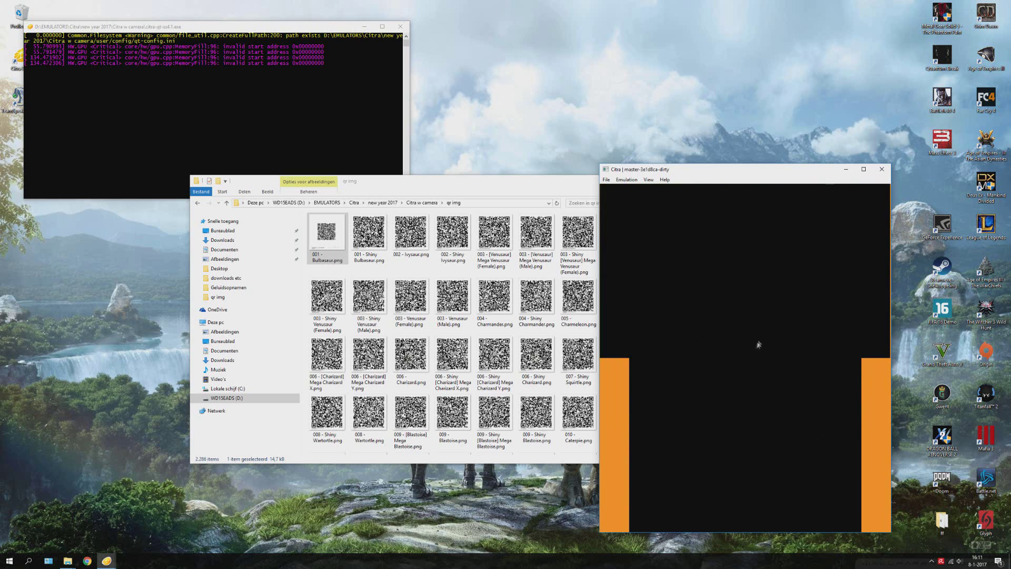
{"action": "key", "text": "z"}
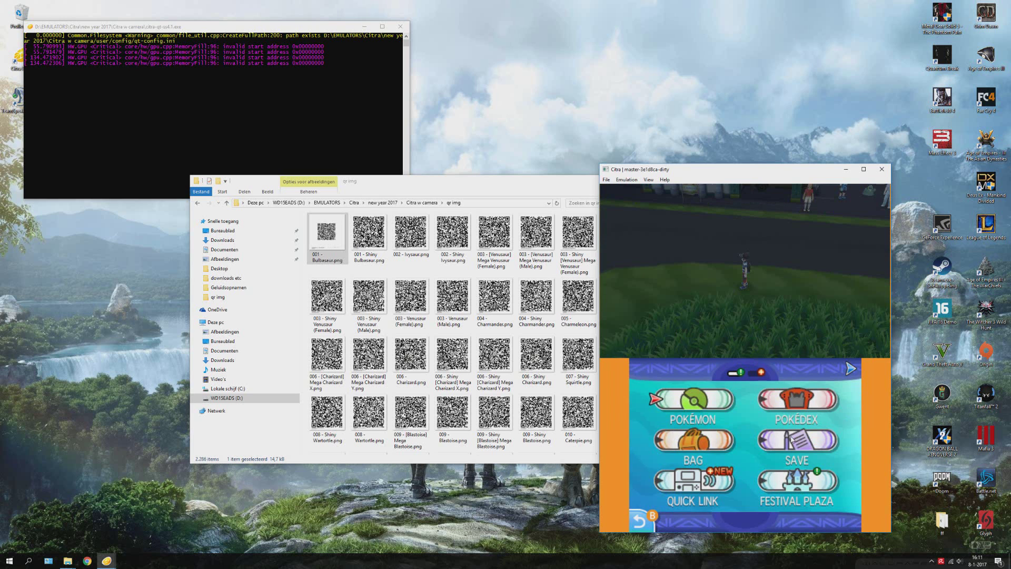
Step: Open the QR Scanner from the game menu's second page, skip the manual, and scan the resized Bulbasaur QR code
{"action": "left_click", "coordinate": [851, 368]}
{"action": "left_click", "coordinate": [797, 444]}
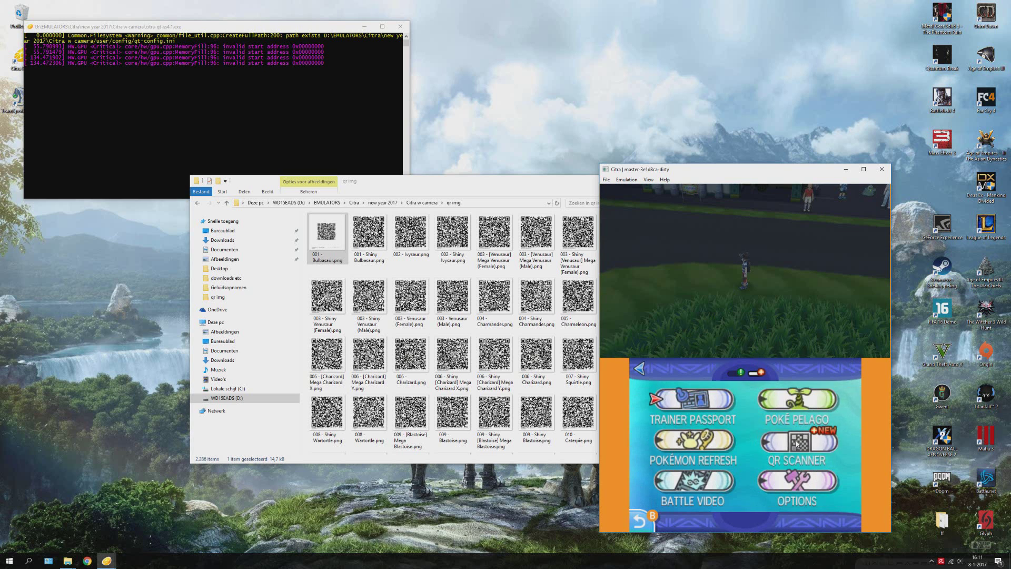
{"action": "left_click", "coordinate": [797, 444]}
{"action": "key", "text": "s"}
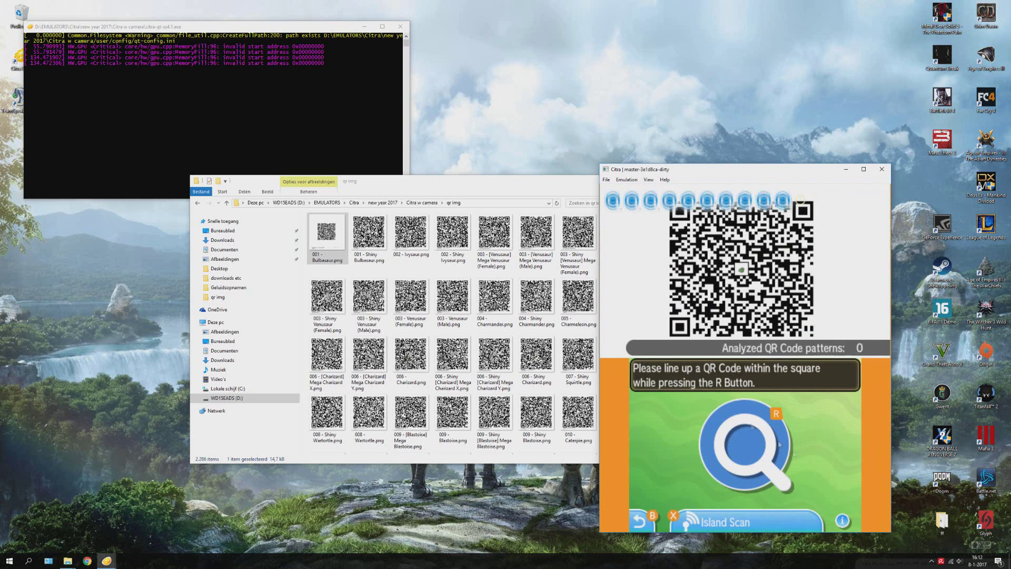
{"action": "left_click", "coordinate": [751, 439]}
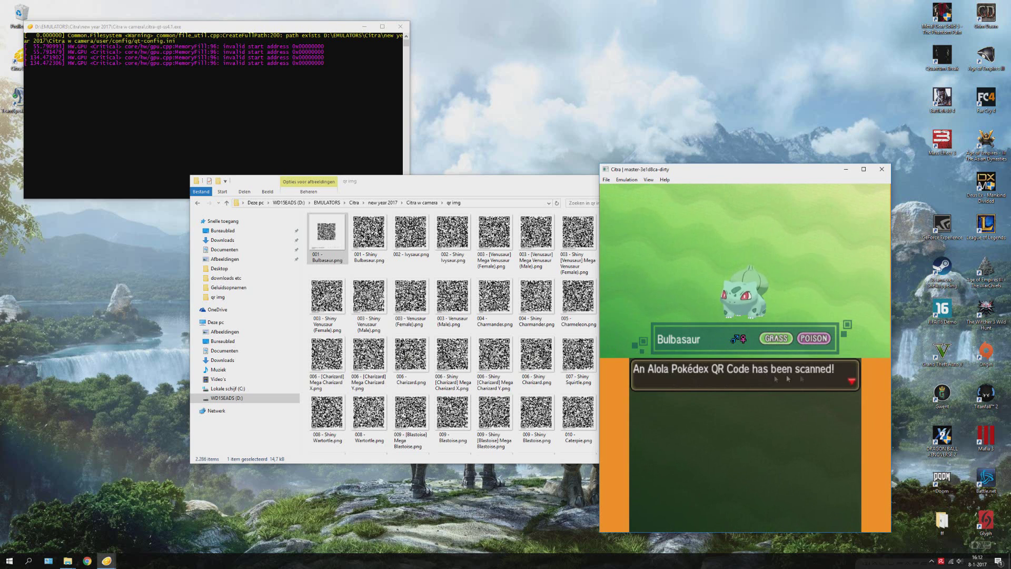
Step: Advance through the Bulbasaur scan messages and points summary until the QR Scanner is ready for another code
{"action": "left_click", "coordinate": [813, 385]}
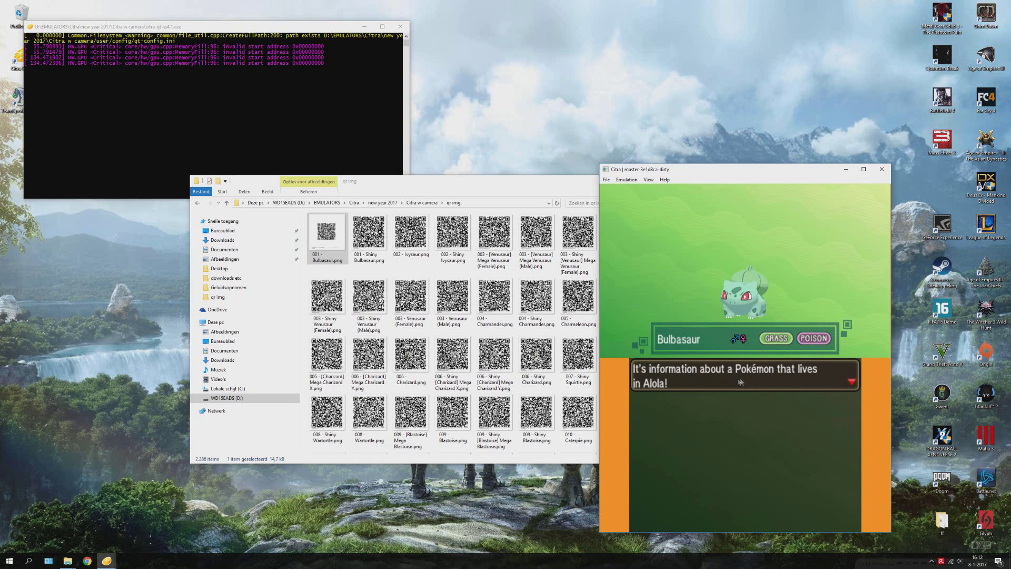
{"action": "left_click", "coordinate": [669, 393]}
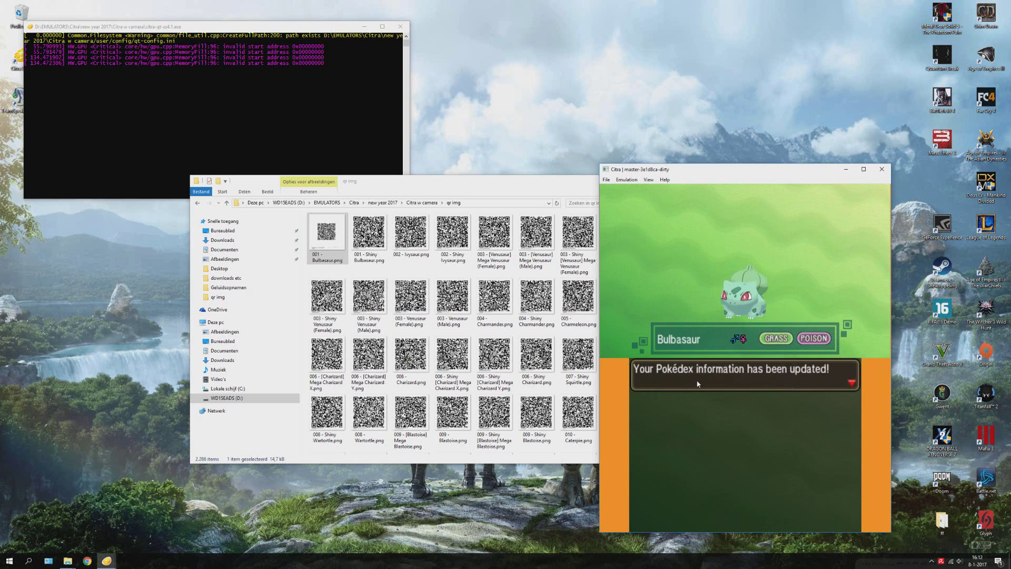
{"action": "left_click", "coordinate": [854, 440]}
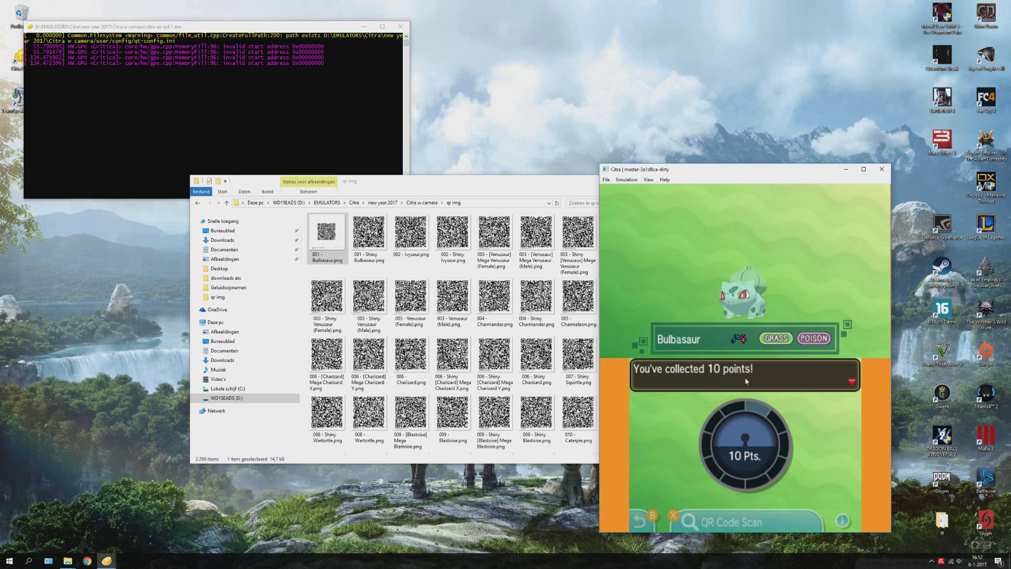
{"action": "left_click", "coordinate": [745, 377]}
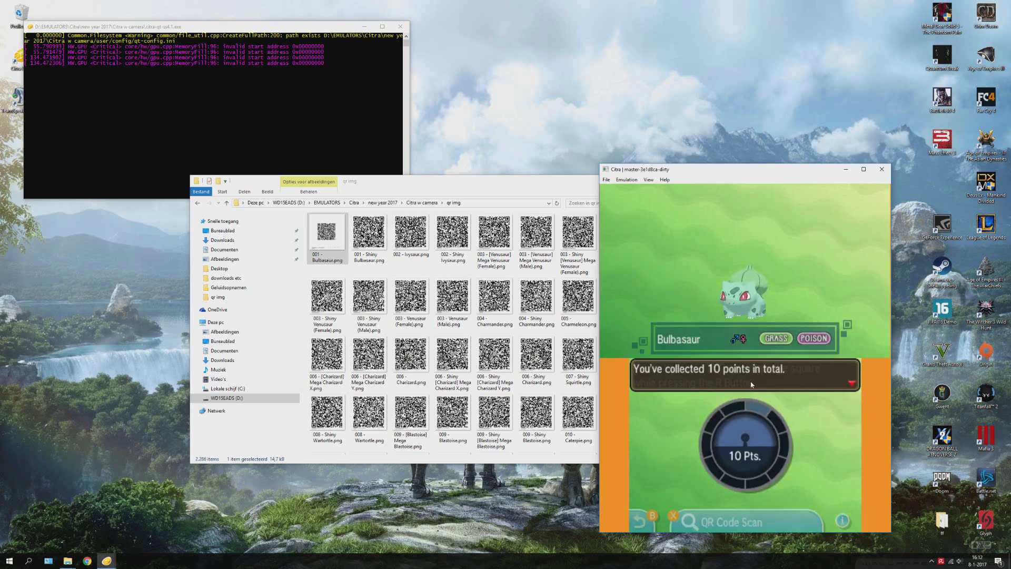
{"action": "left_click", "coordinate": [745, 378]}
Step: Find 780 - Shiny Drampa.png near the end of the qr img folder, preview it, and open it for editing in Paint
{"action": "left_click", "coordinate": [413, 324]}
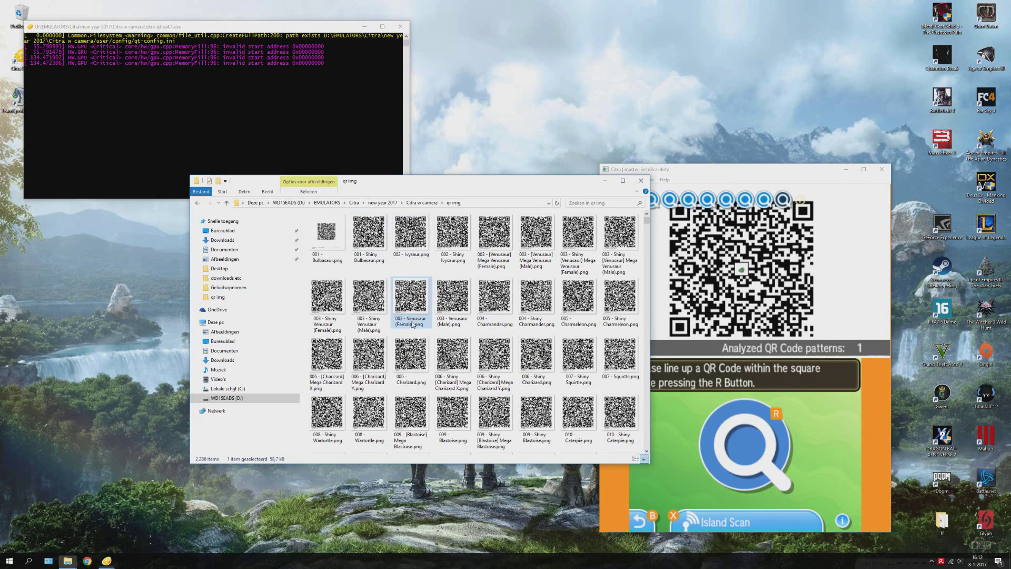
{"action": "left_click_drag", "start_coordinate": [648, 223], "coordinate": [648, 447]}
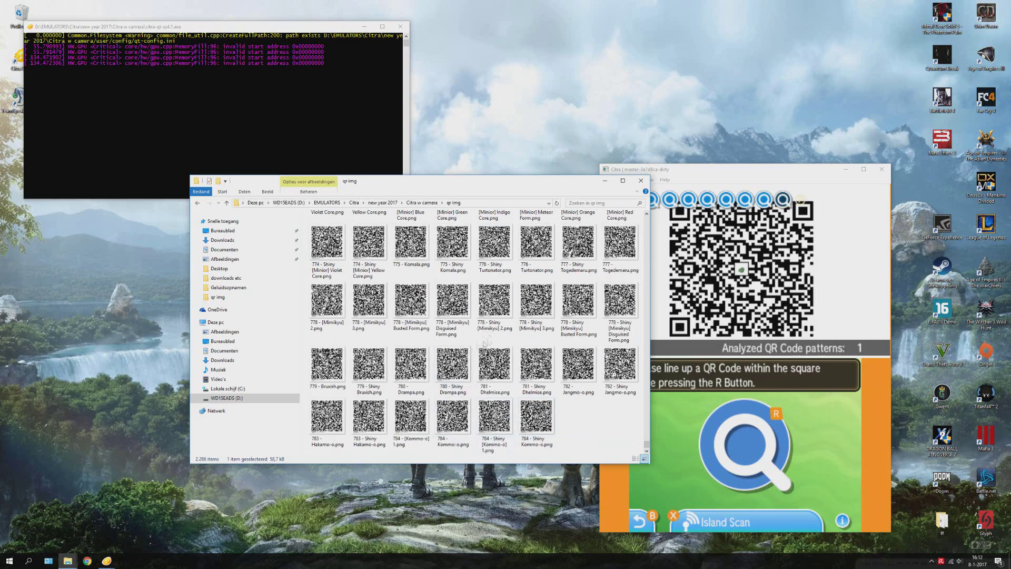
{"action": "double_click", "coordinate": [451, 381]}
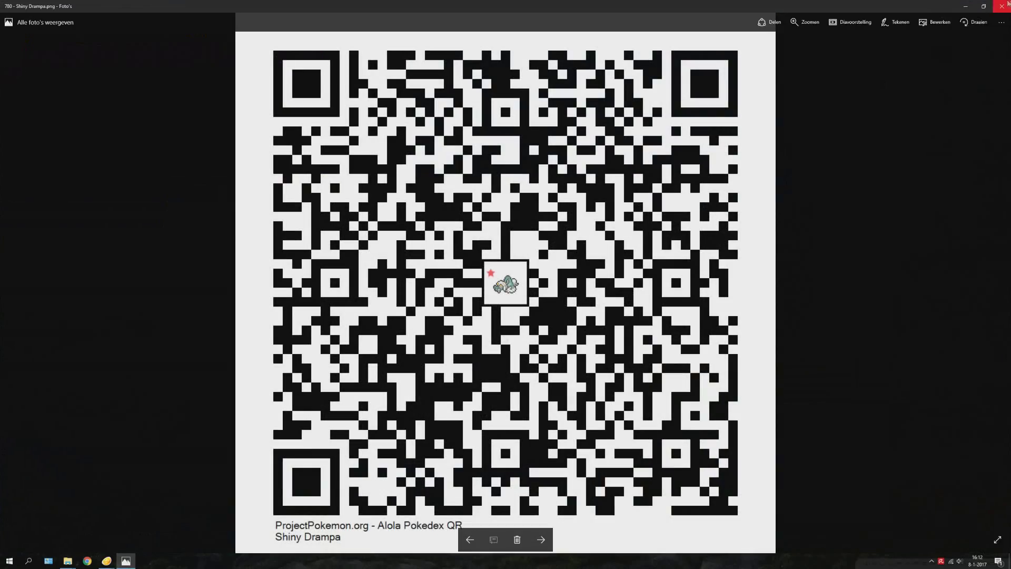
{"action": "key", "text": "alt+F4"}
{"action": "right_click", "coordinate": [449, 383]}
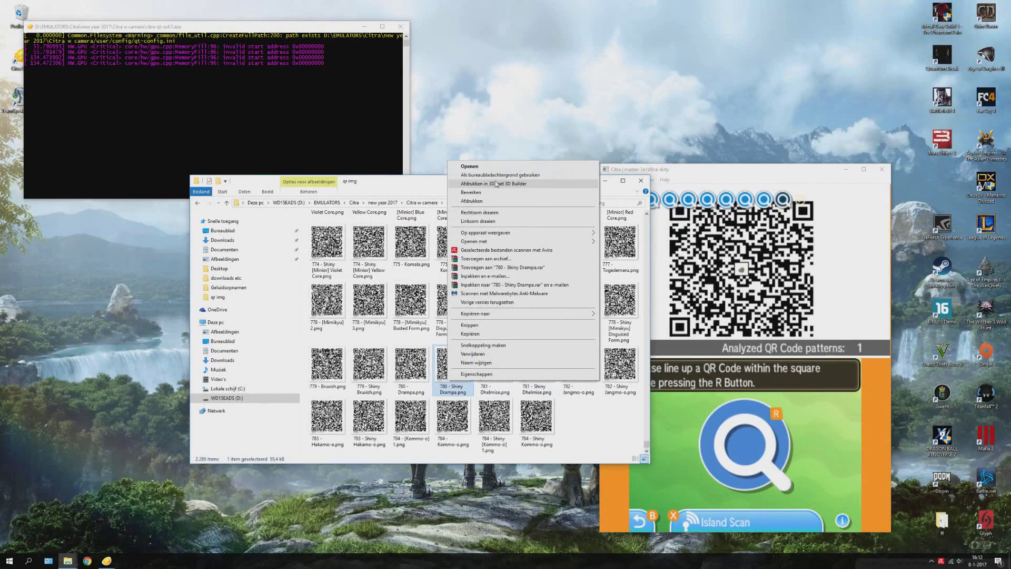
{"action": "left_click", "coordinate": [478, 195]}
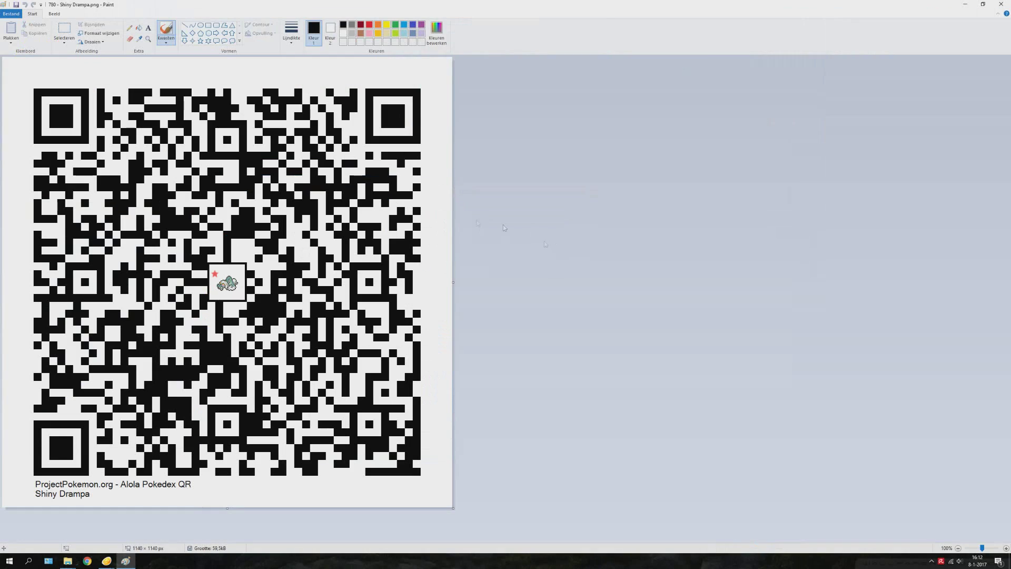
Step: Select the Shiny Drampa QR code, shrink it to about 575 × 528 px, move it to the middle of the canvas, and save and close the image
{"action": "left_click", "coordinate": [59, 27]}
{"action": "left_click_drag", "start_coordinate": [33, 89], "coordinate": [421, 476]}
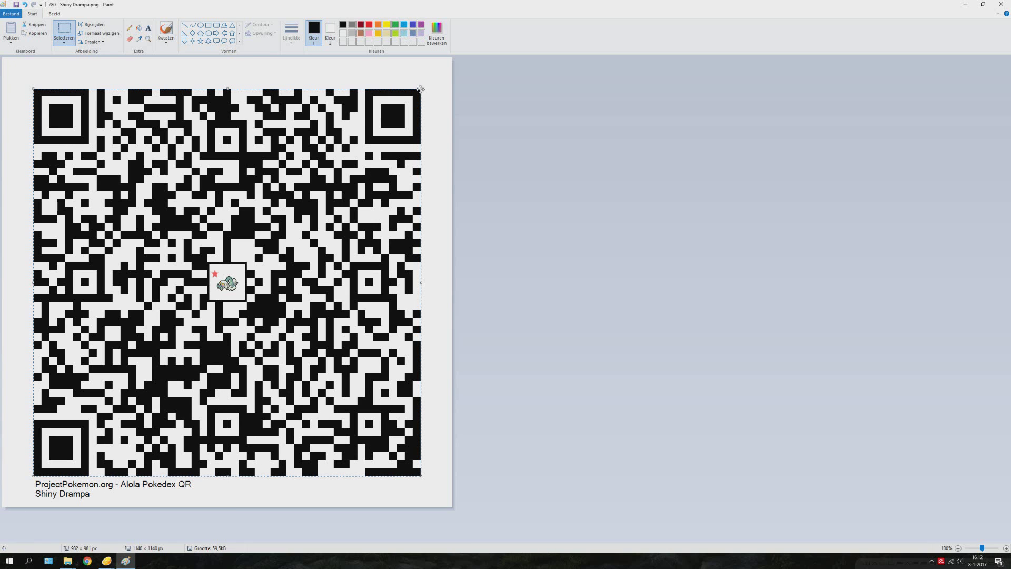
{"action": "left_click_drag", "start_coordinate": [422, 87], "coordinate": [259, 267]}
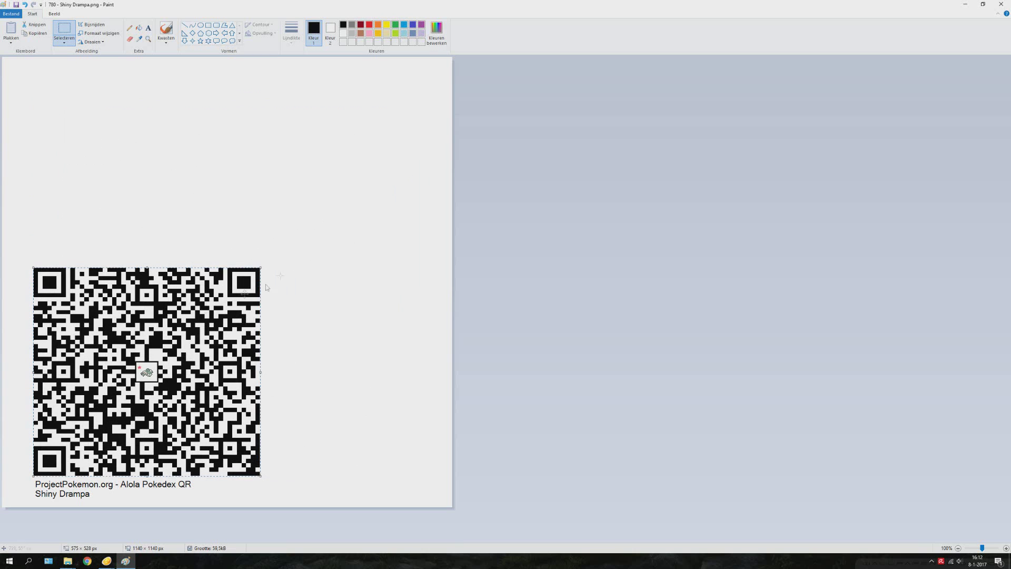
{"action": "left_click_drag", "start_coordinate": [162, 358], "coordinate": [236, 257]}
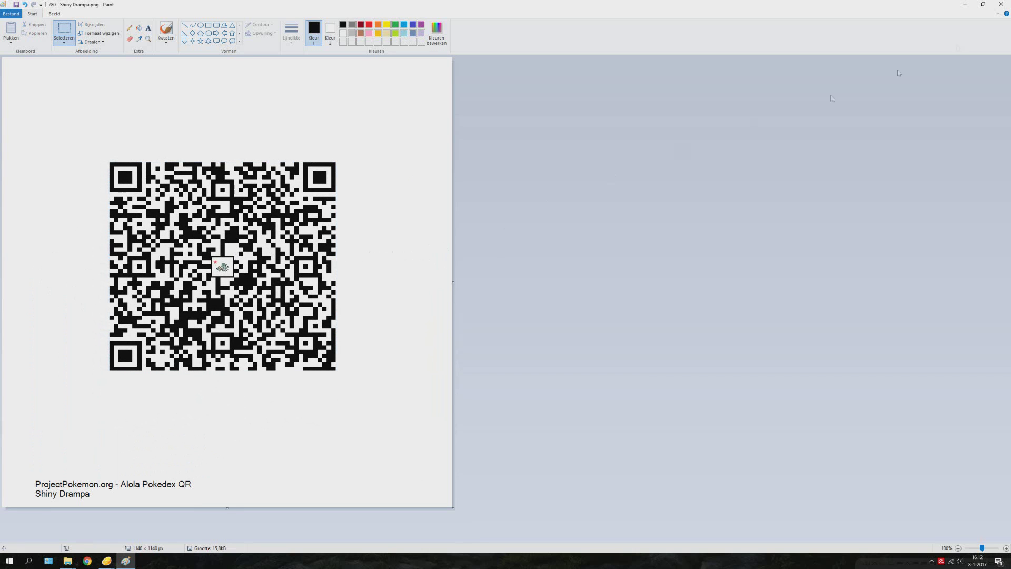
{"action": "left_click", "coordinate": [1002, 4]}
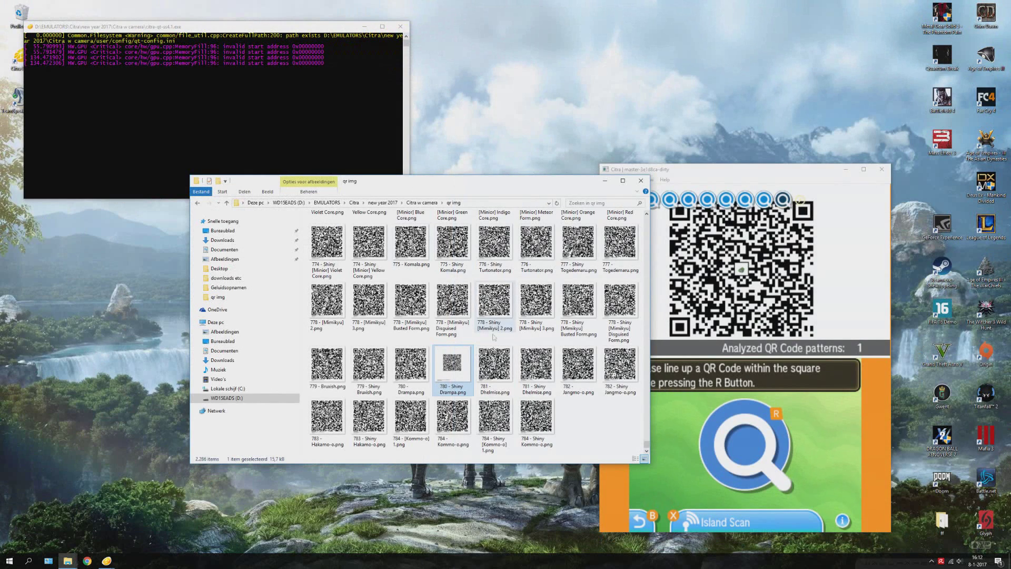
Step: Copy the full file name 780 - Shiny Drampa.png, including its extension, in the qr img folder
{"action": "left_click", "coordinate": [468, 392]}
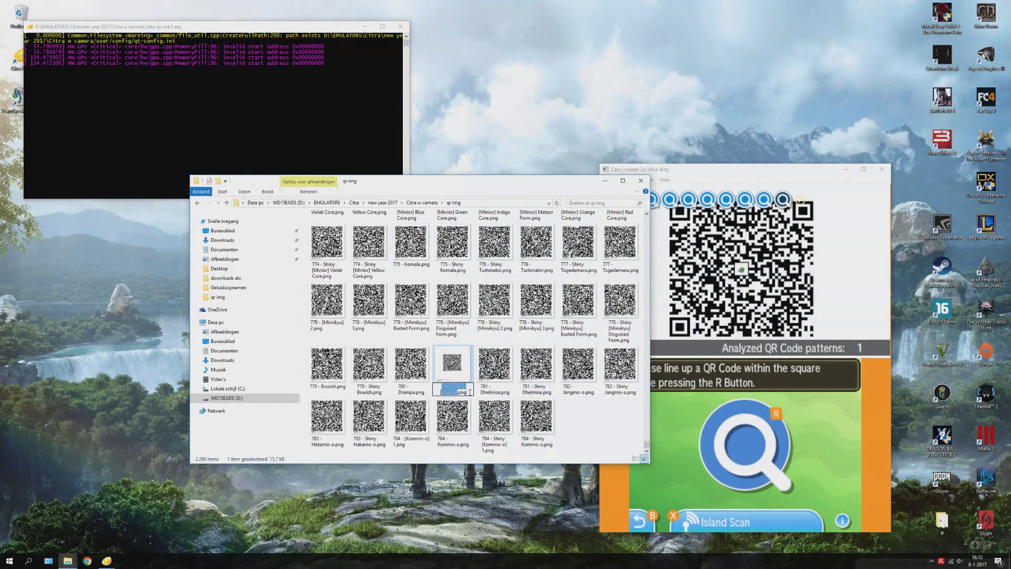
{"action": "left_click_drag", "start_coordinate": [469, 392], "coordinate": [440, 386]}
{"action": "right_click", "coordinate": [453, 391]}
{"action": "left_click", "coordinate": [477, 418]}
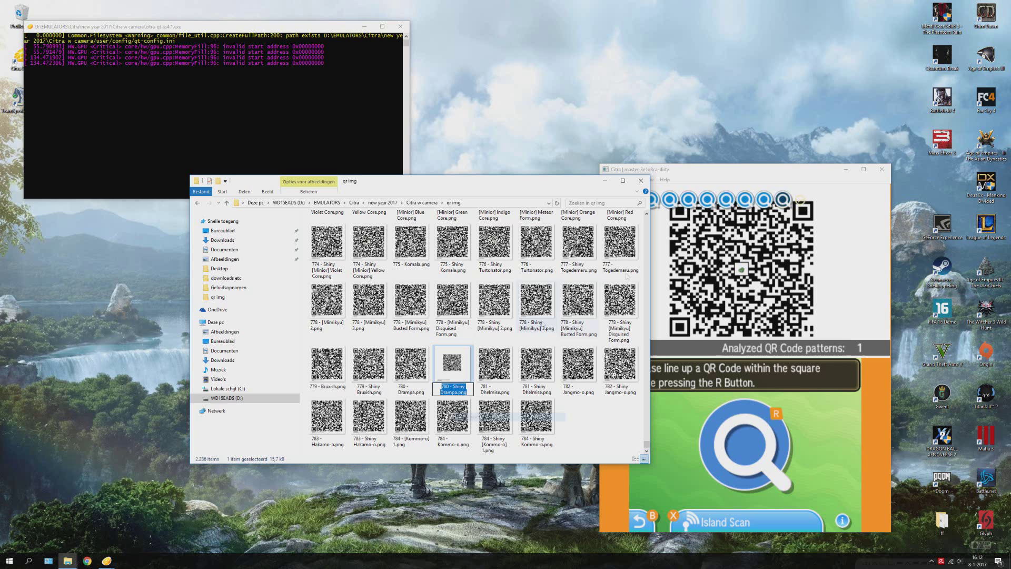
Step: Exit the game's QR Scanner and set Citra's rear right camera image path to end in 780 - Shiny Drampa.png
{"action": "left_click", "coordinate": [768, 183]}
{"action": "key", "text": "s"}
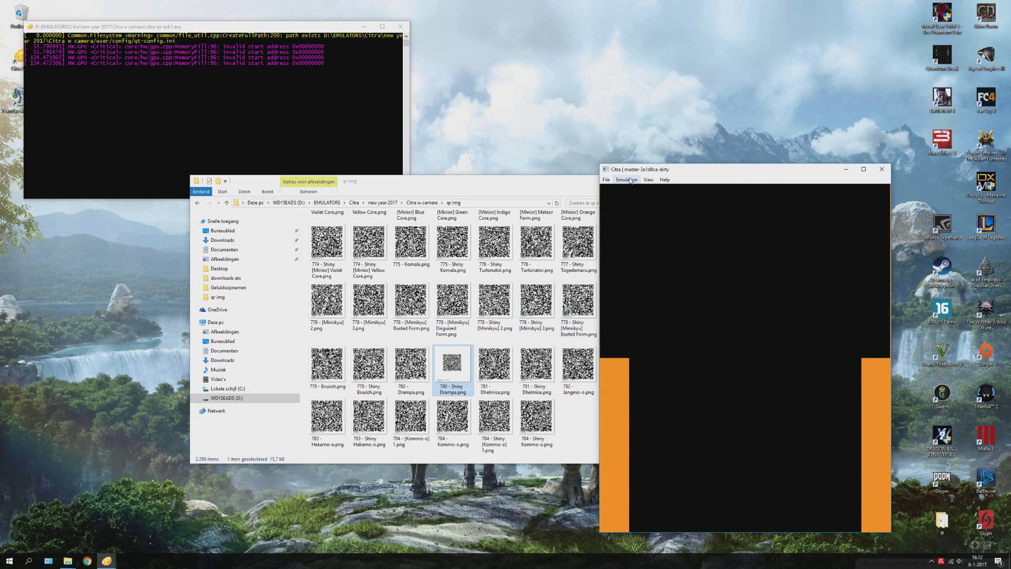
{"action": "left_click", "coordinate": [629, 179]}
{"action": "left_click", "coordinate": [632, 225]}
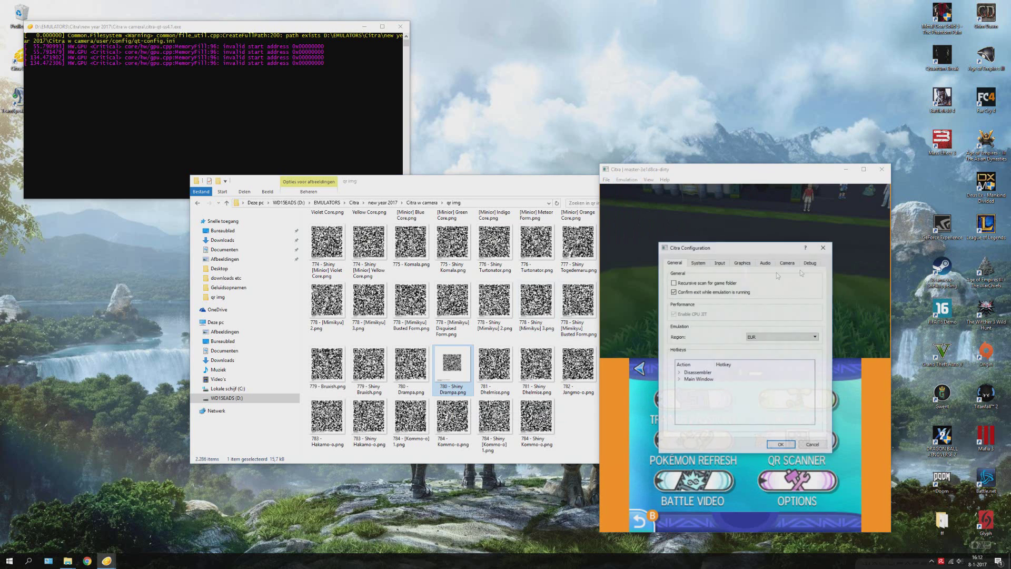
{"action": "left_click", "coordinate": [787, 264]}
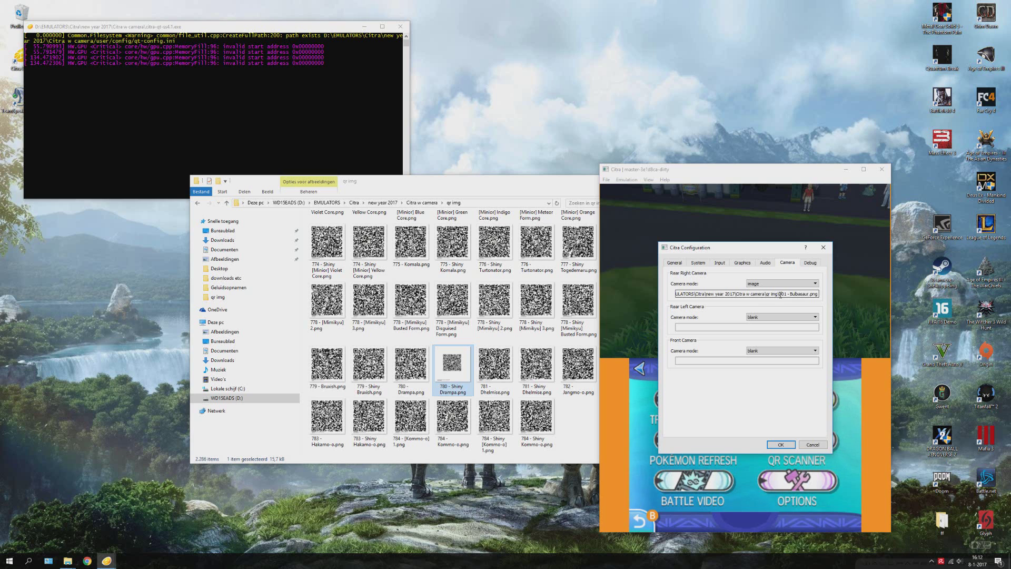
{"action": "key", "text": "ctrl+v"}
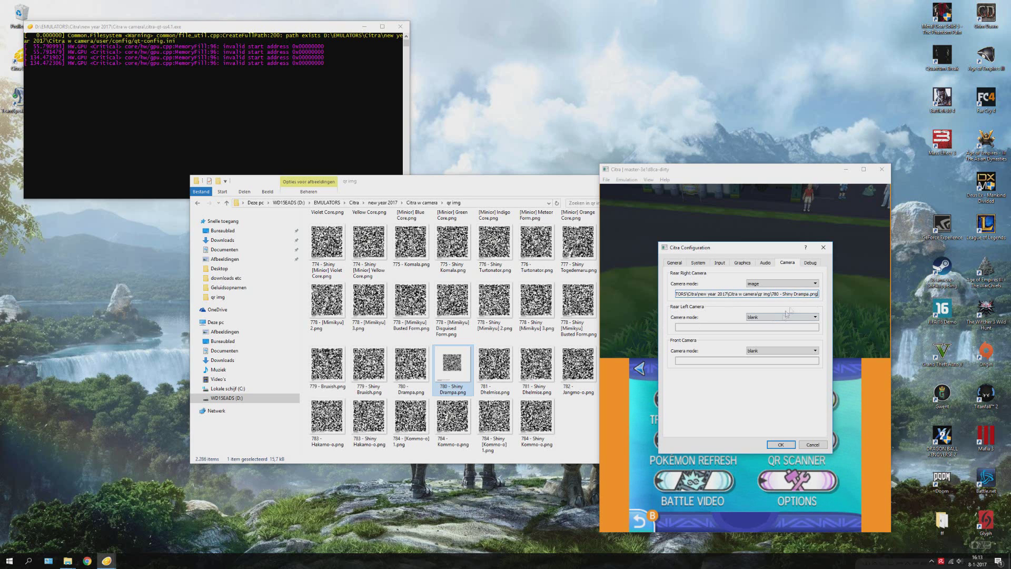
{"action": "left_click", "coordinate": [788, 445]}
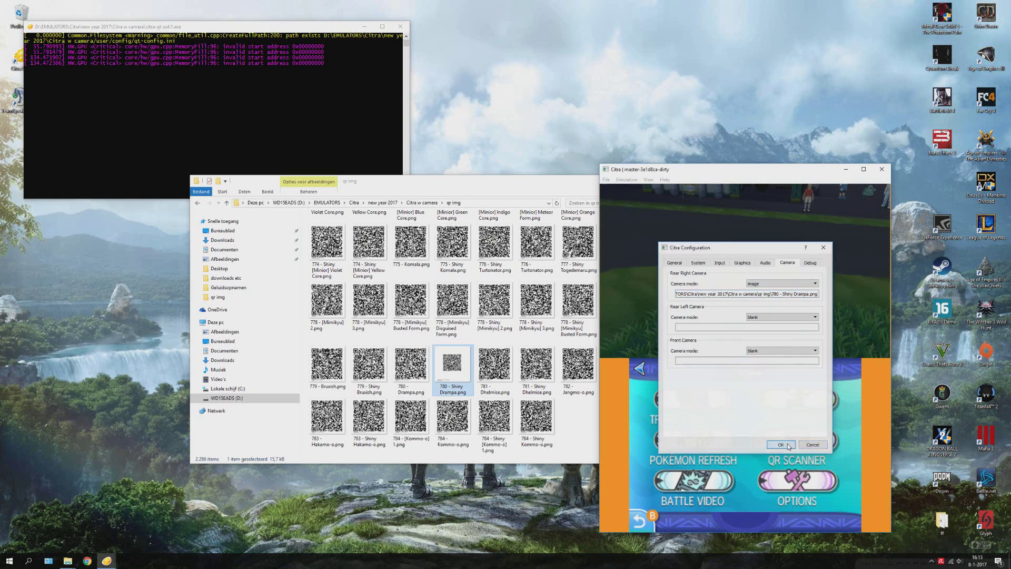
Step: Reopen the QR Scanner, scan the Shiny Drampa QR code, and advance through its messages back to the scanner
{"action": "left_click", "coordinate": [795, 446]}
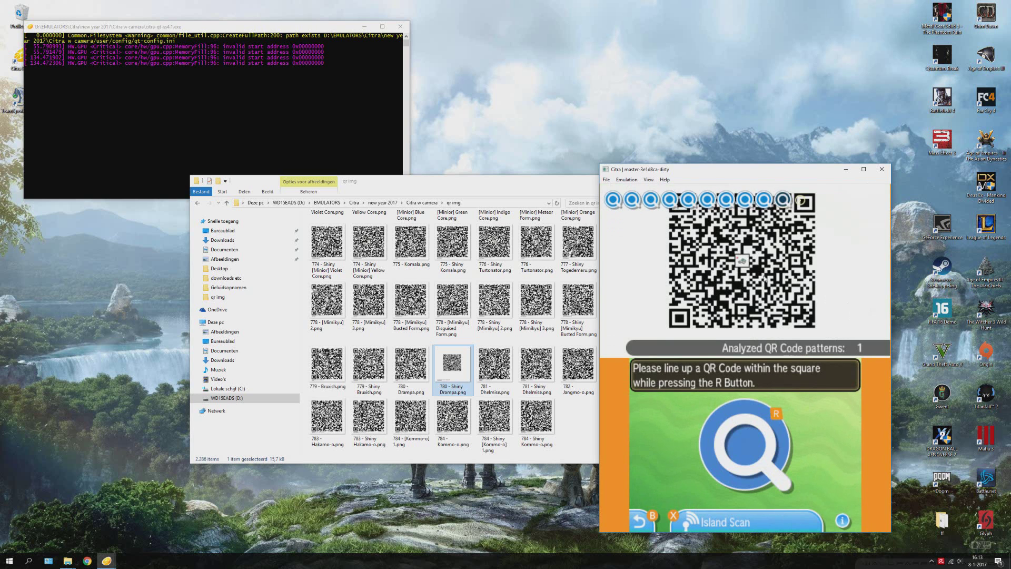
{"action": "left_click", "coordinate": [753, 433]}
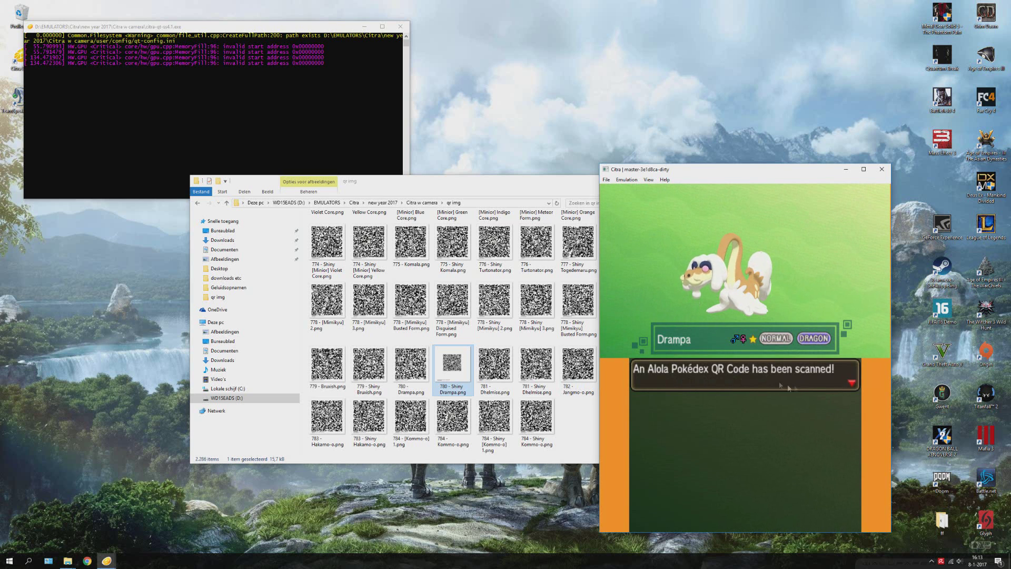
{"action": "key", "text": "a"}
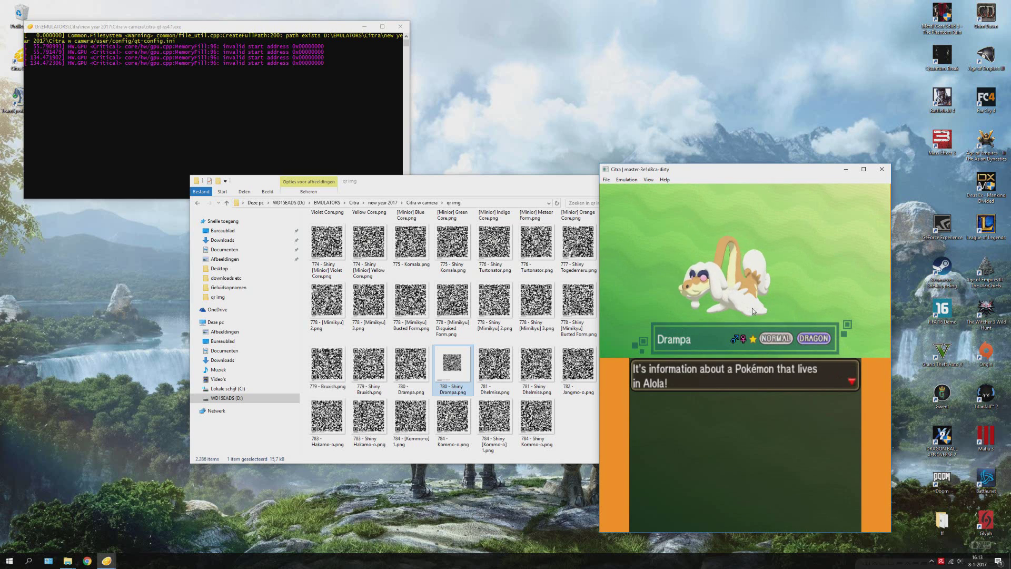
{"action": "left_click", "coordinate": [747, 374]}
{"action": "left_click", "coordinate": [747, 374]}
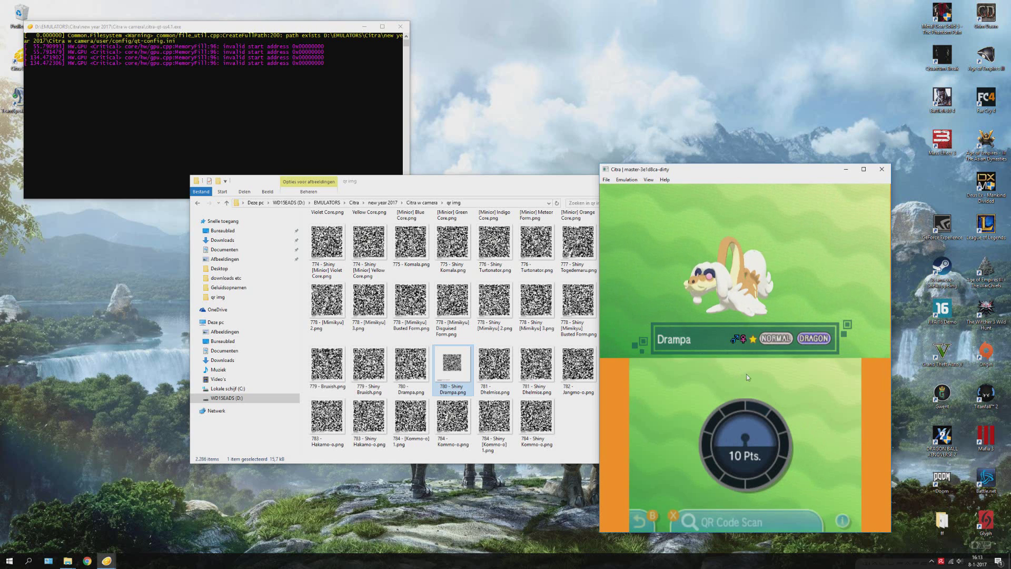
{"action": "left_click", "coordinate": [778, 396]}
{"action": "left_click", "coordinate": [768, 403]}
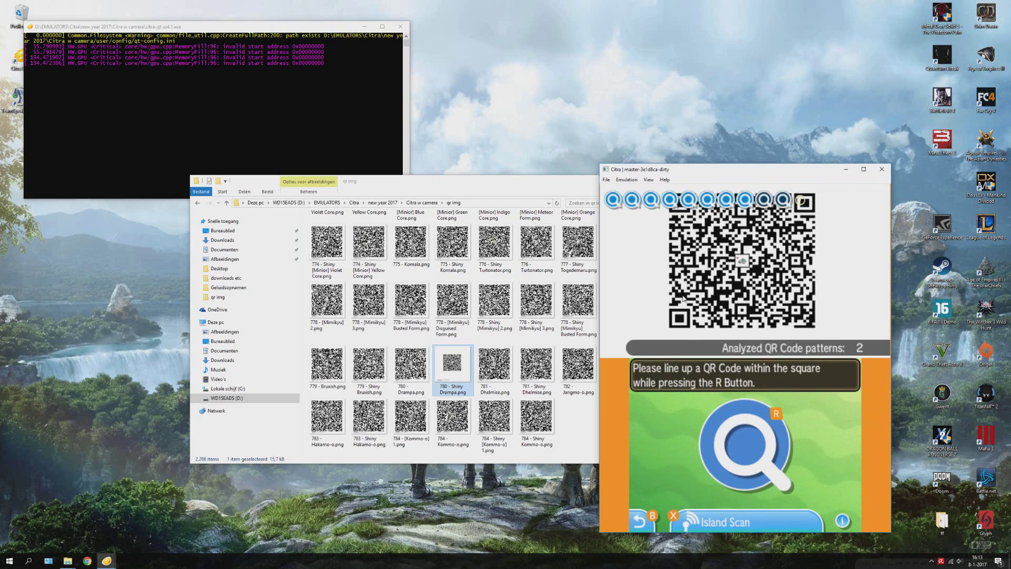
Step: Exit the QR Scanner to return to the game menu
{"action": "left_click", "coordinate": [628, 180]}
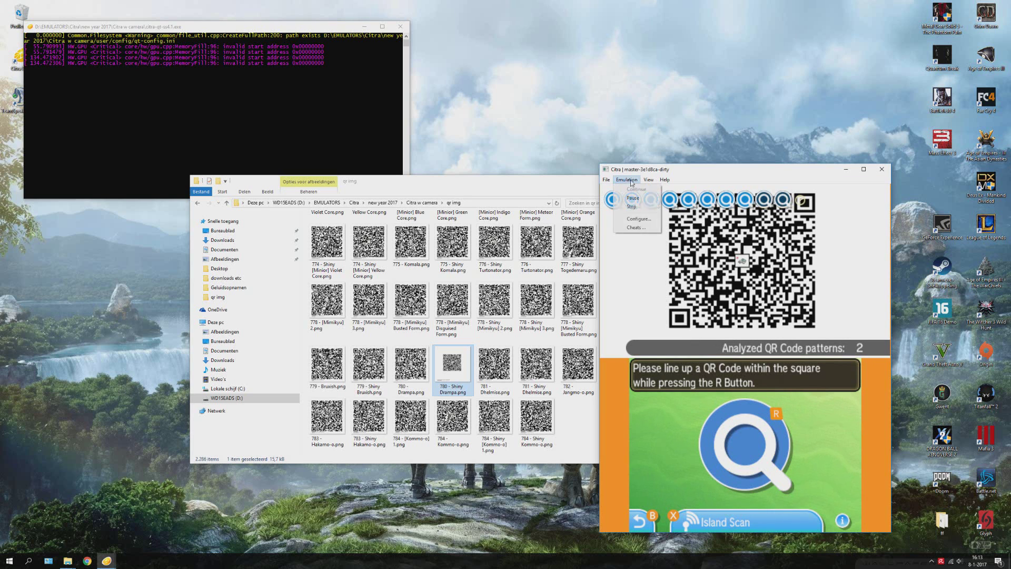
{"action": "left_click", "coordinate": [792, 343]}
{"action": "key", "text": "s"}
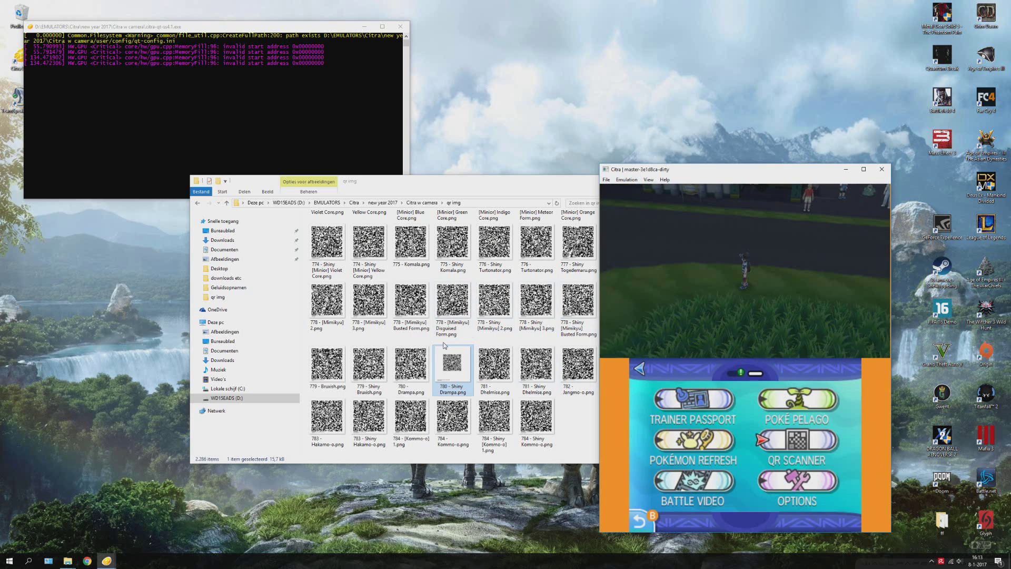
Step: Preview 784 - Shiny Kommo-o.png from the qr img folder, close the preview, and open the image for editing in Paint
{"action": "left_click", "coordinate": [576, 427]}
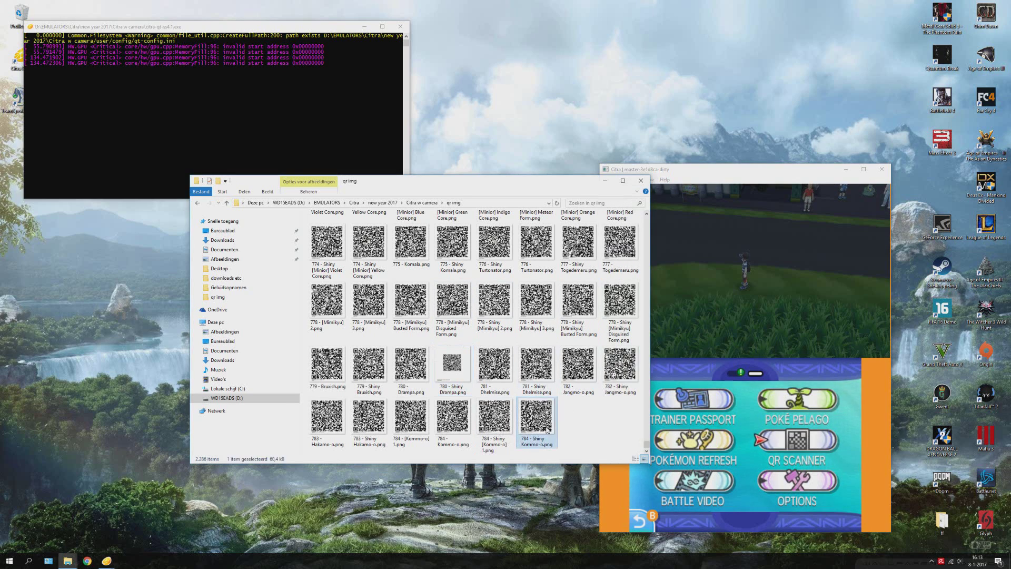
{"action": "double_click", "coordinate": [536, 416]}
{"action": "left_click", "coordinate": [1001, 5]}
{"action": "right_click", "coordinate": [524, 428]}
{"action": "left_click", "coordinate": [569, 237]}
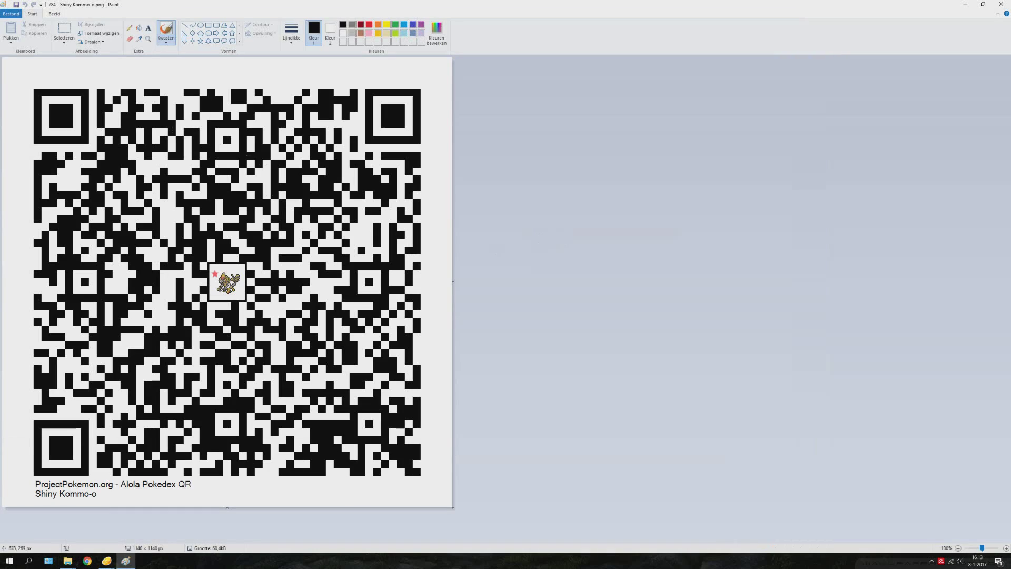
Step: Select the Shiny Kommo-o QR code, shrink it to about half size, move it to the middle of the canvas, and save and close the image
{"action": "left_click", "coordinate": [63, 29]}
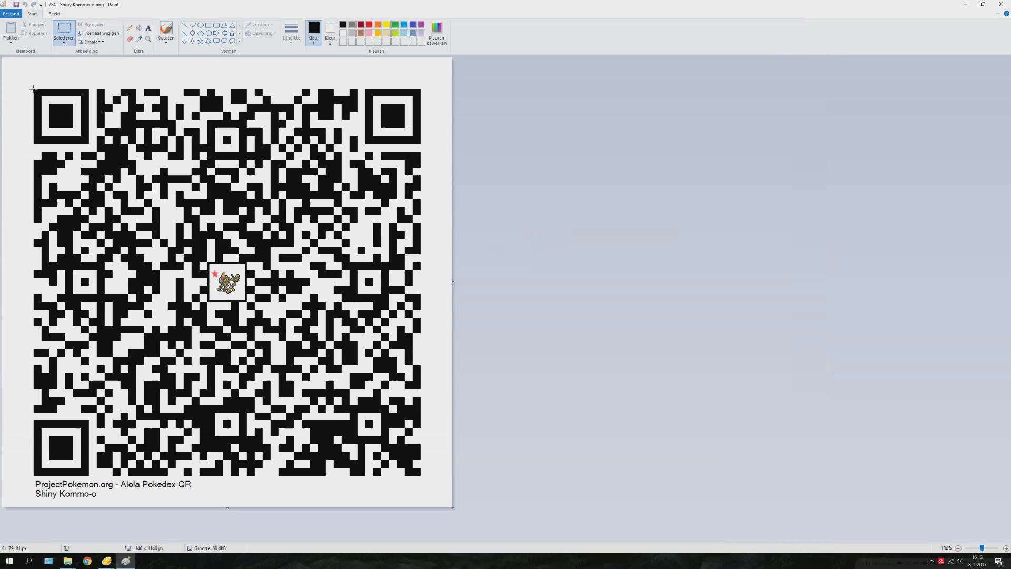
{"action": "left_click_drag", "start_coordinate": [55, 119], "coordinate": [357, 339]}
{"action": "left_click_drag", "start_coordinate": [413, 435], "coordinate": [420, 476]}
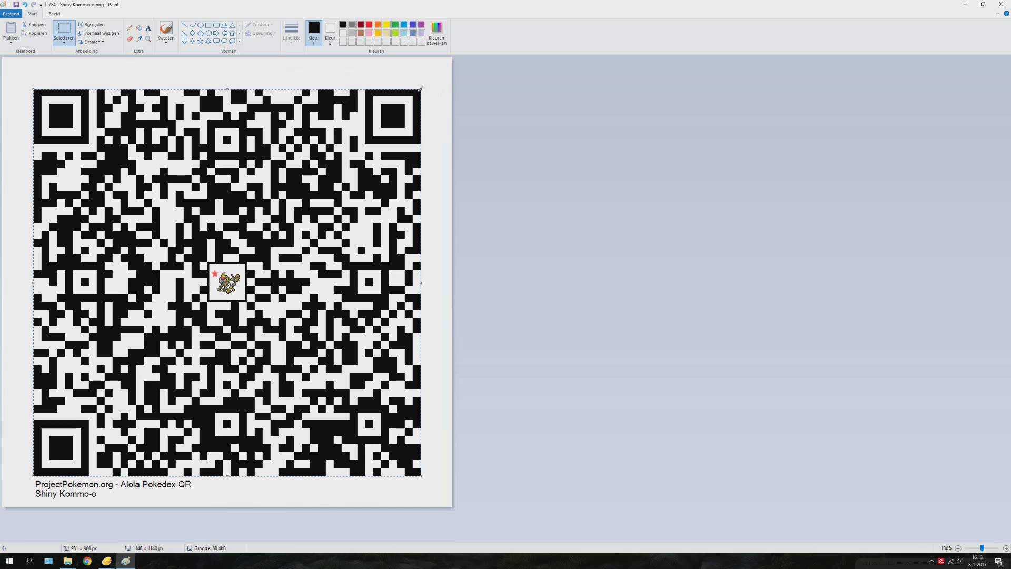
{"action": "left_click_drag", "start_coordinate": [422, 87], "coordinate": [226, 289]}
{"action": "left_click_drag", "start_coordinate": [146, 354], "coordinate": [244, 245]}
{"action": "left_click", "coordinate": [452, 222]}
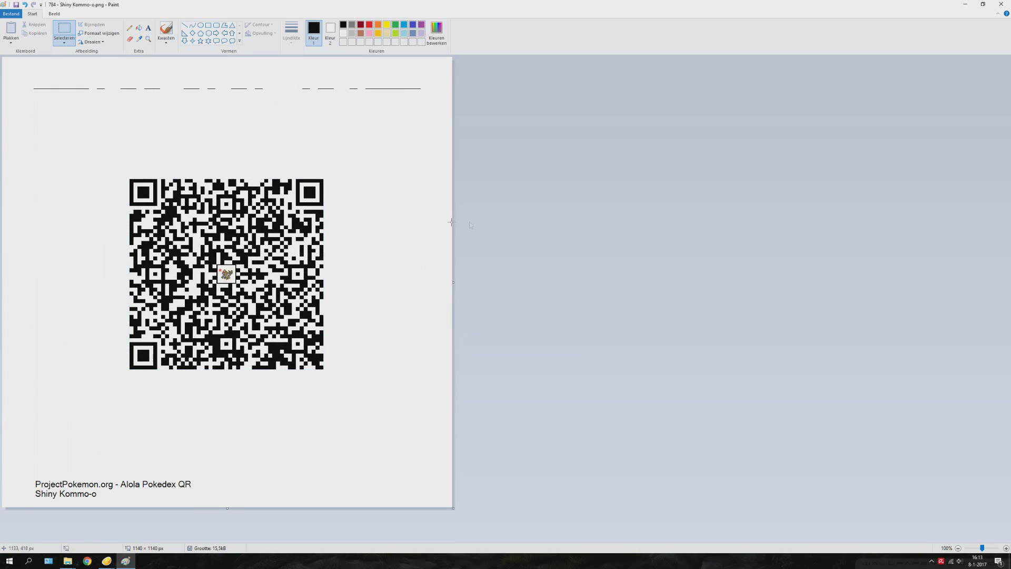
{"action": "left_click", "coordinate": [1007, 2]}
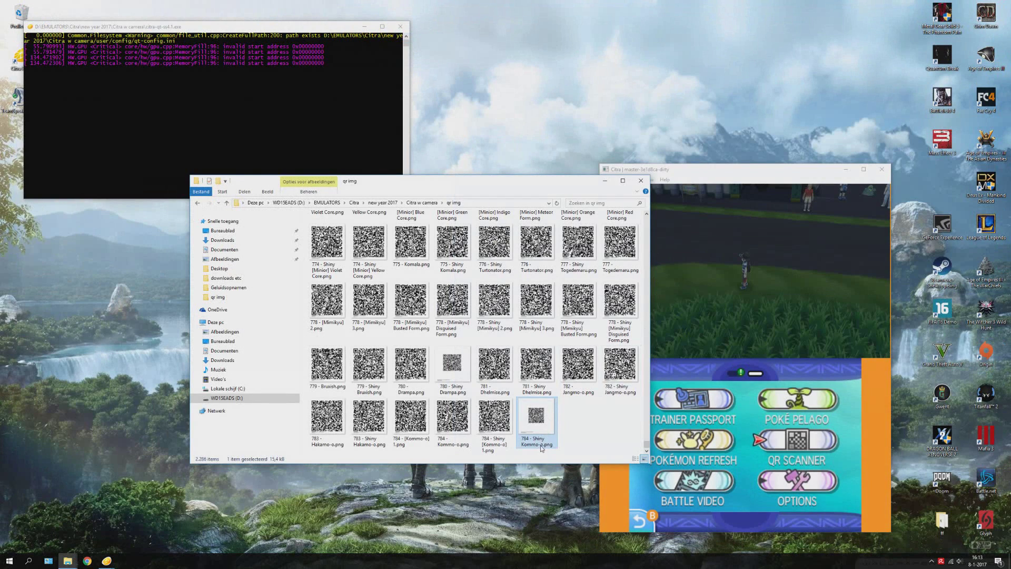
Step: Set Citra's rear right camera image path to 784 - Shiny Kommo-o.png in the qr img folder and apply the configuration
{"action": "left_click", "coordinate": [743, 222]}
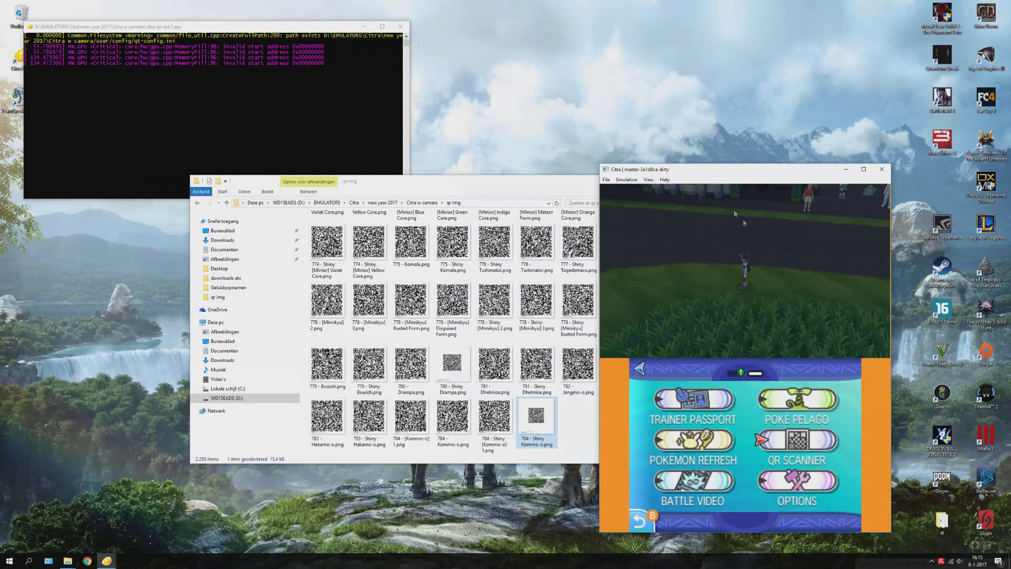
{"action": "left_click", "coordinate": [648, 179]}
{"action": "mouse_move", "coordinate": [626, 179]}
{"action": "left_click", "coordinate": [634, 221]}
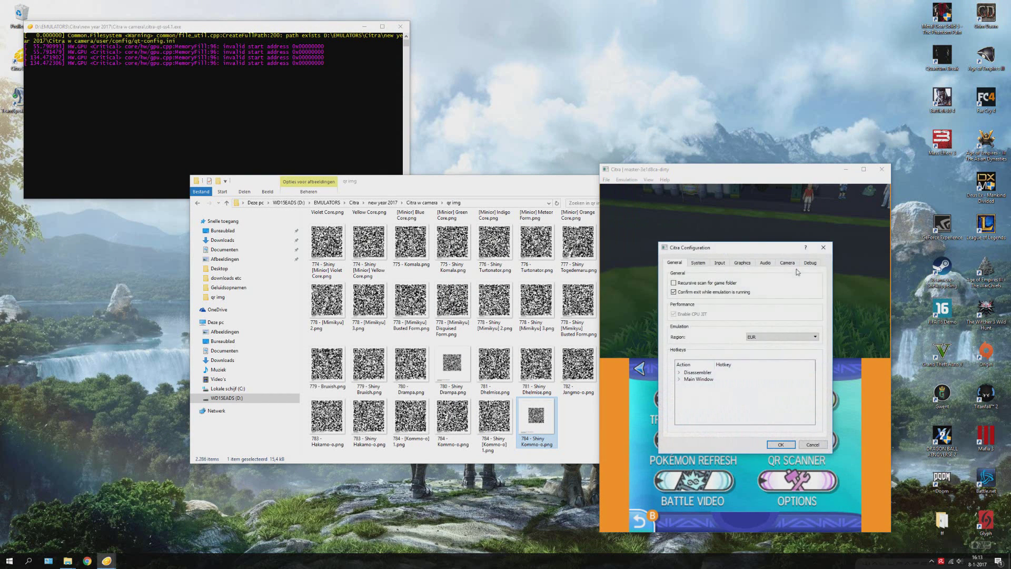
{"action": "left_click", "coordinate": [787, 263]}
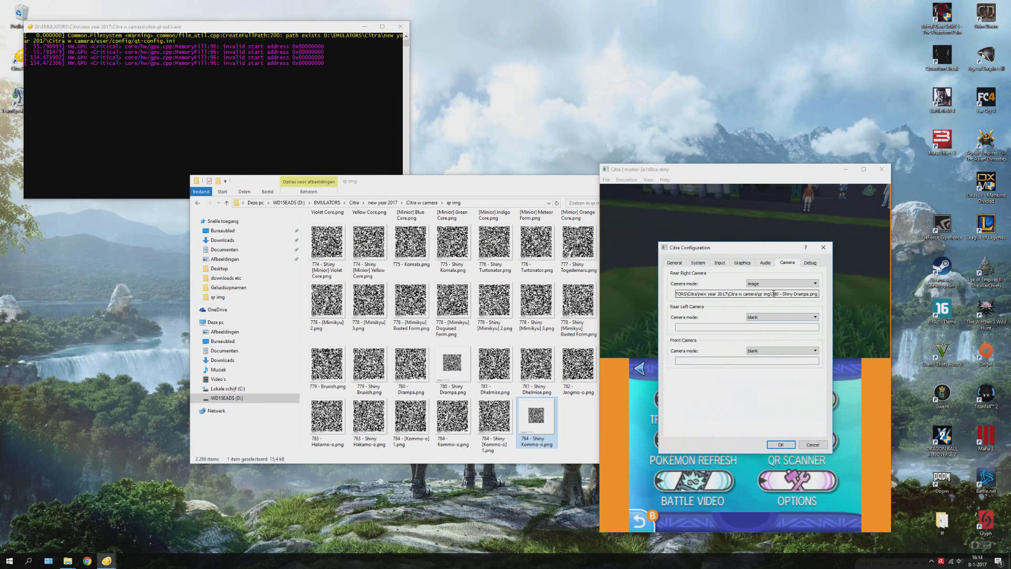
{"action": "type", "text": "784 - Shiny Kommo-o.png"}
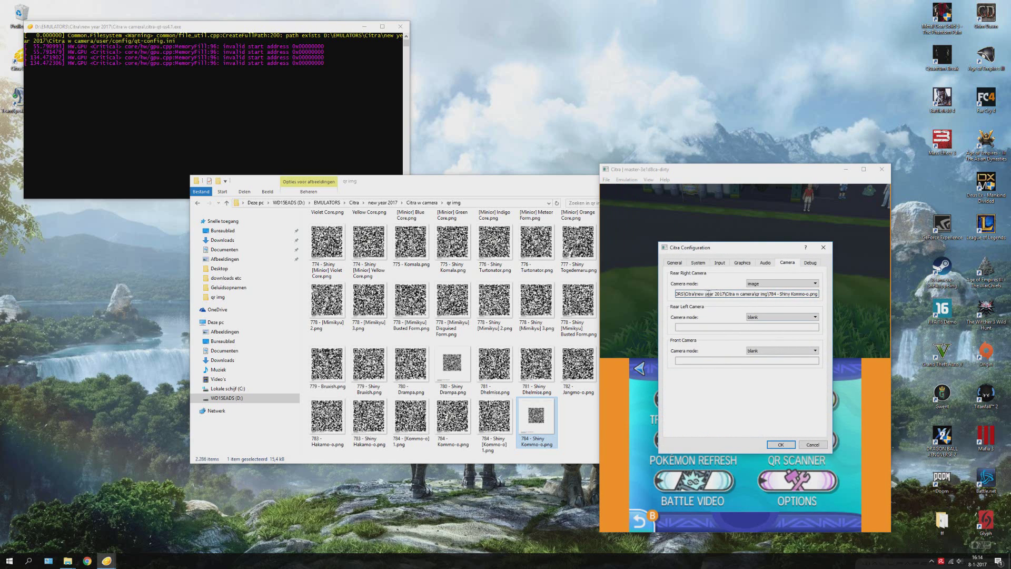
{"action": "left_click_drag", "start_coordinate": [690, 293], "coordinate": [822, 298]}
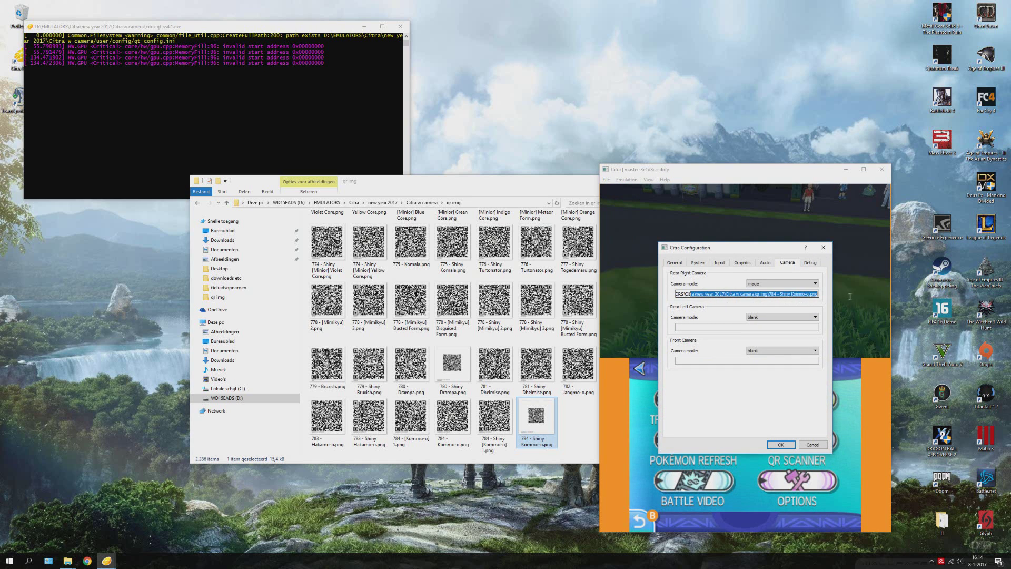
{"action": "left_click", "coordinate": [810, 296]}
{"action": "left_click", "coordinate": [780, 444]}
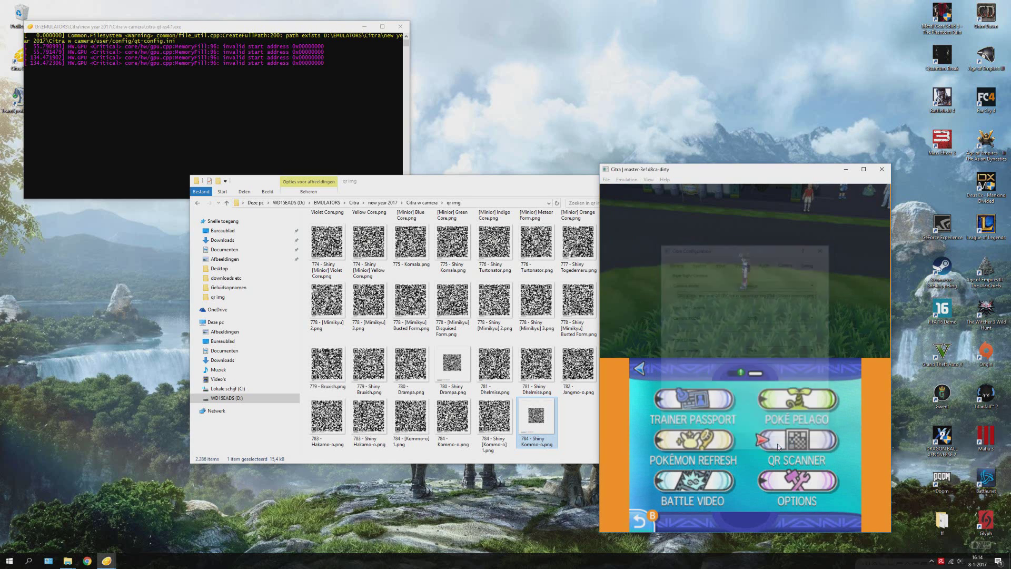
Step: Scan the Shiny Kommo-o QR code with the game's QR Scanner, advance through its messages, and exit the scanner
{"action": "left_click", "coordinate": [764, 445]}
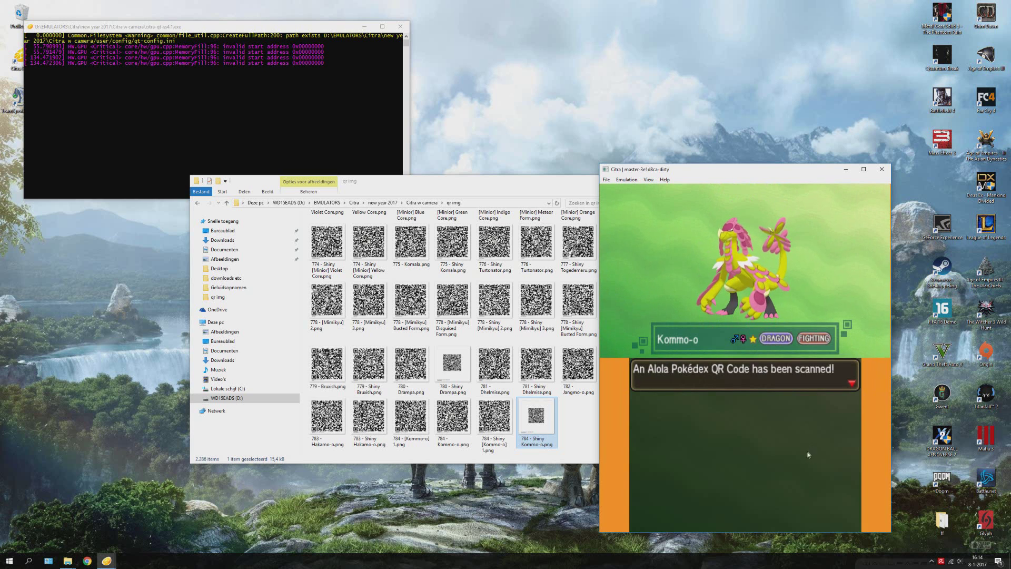
{"action": "left_click", "coordinate": [801, 429]}
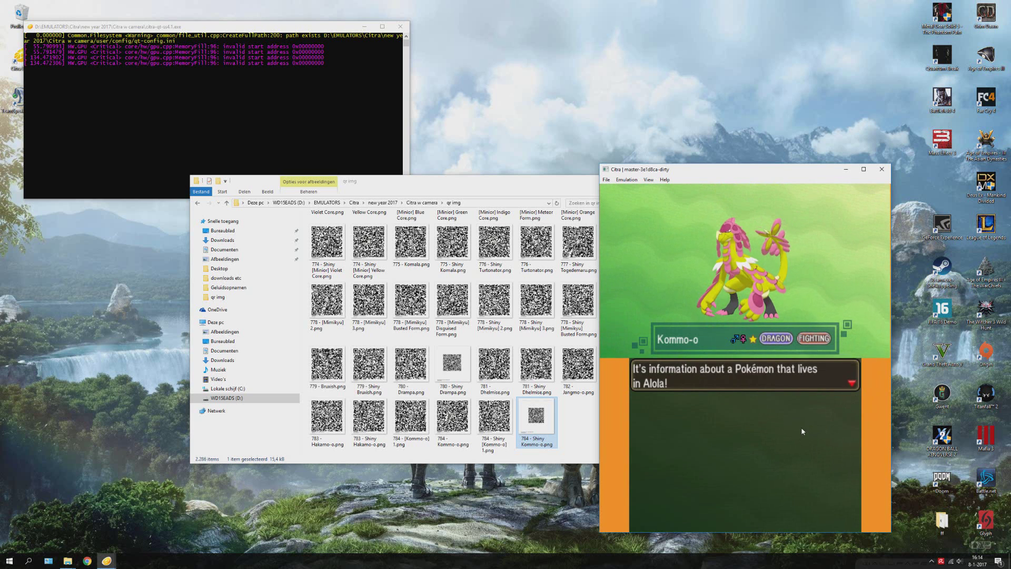
{"action": "left_click", "coordinate": [801, 426]}
{"action": "left_click", "coordinate": [802, 428]}
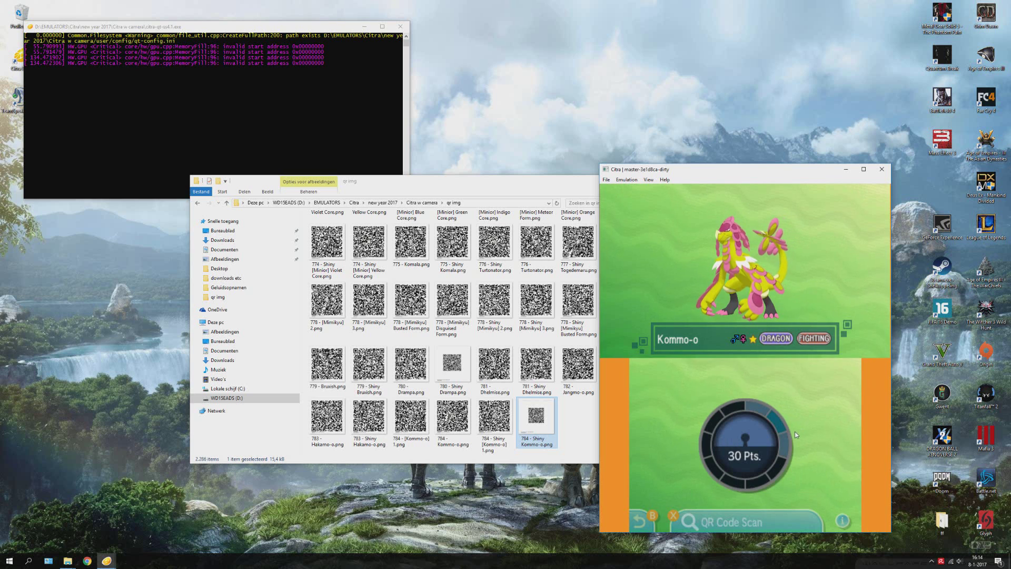
{"action": "left_click", "coordinate": [787, 436]}
{"action": "left_click", "coordinate": [785, 436]}
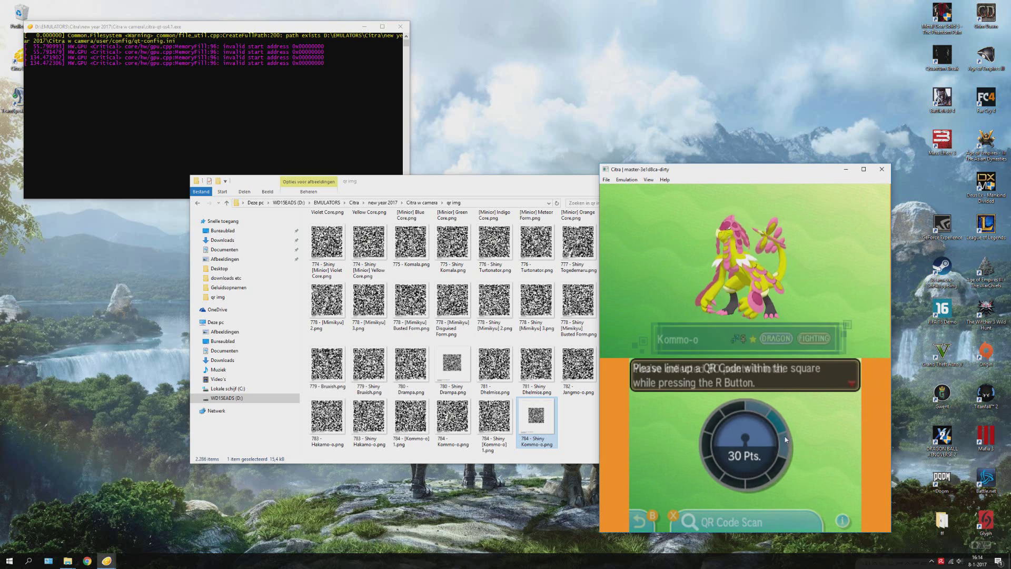
{"action": "key", "text": "s"}
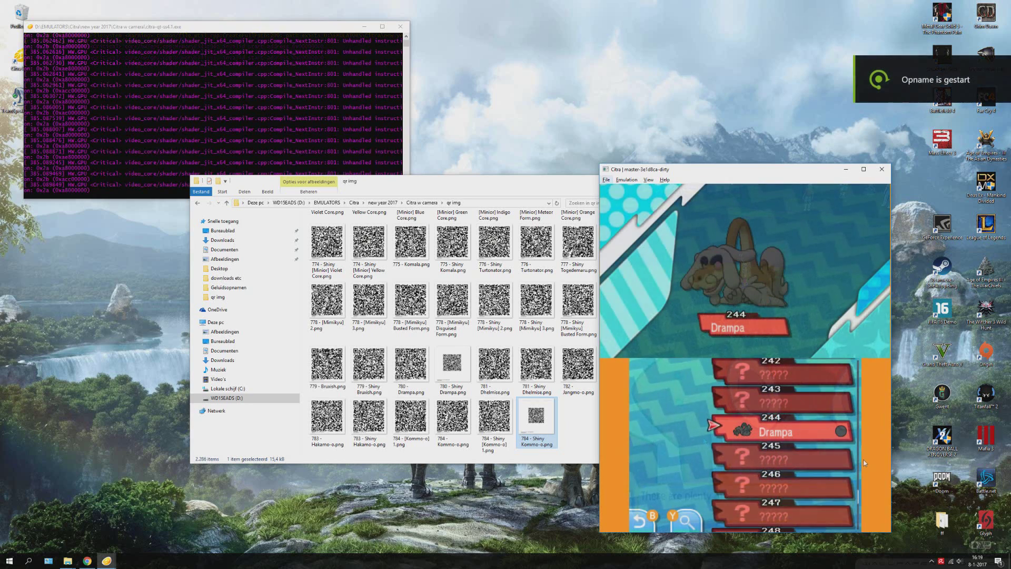
Step: Open Drampa's Pokédex entry and check its habitat on the maps of Melemele Island, Akala Island and the third island
{"action": "left_click", "coordinate": [782, 434]}
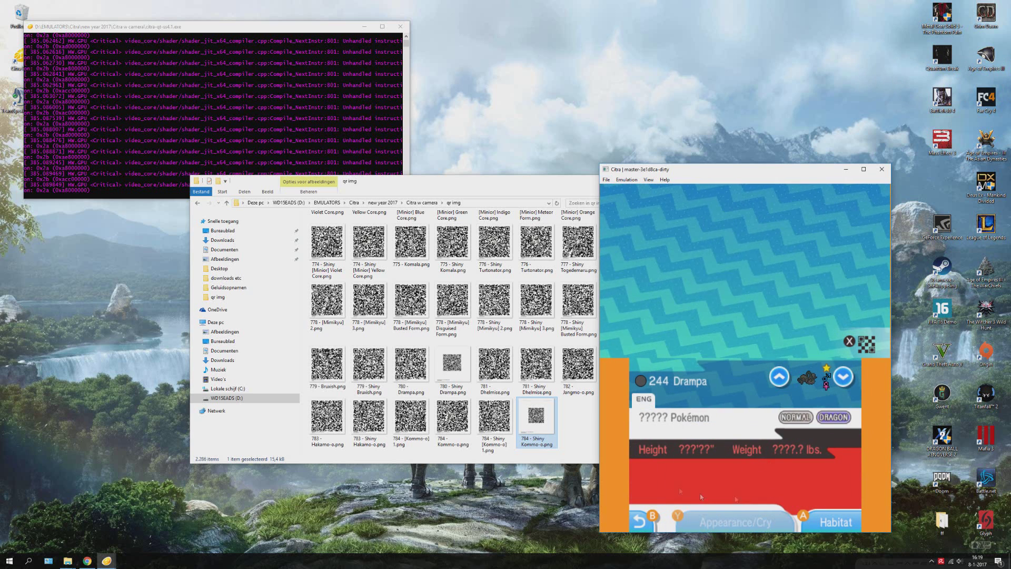
{"action": "left_click", "coordinate": [824, 524]}
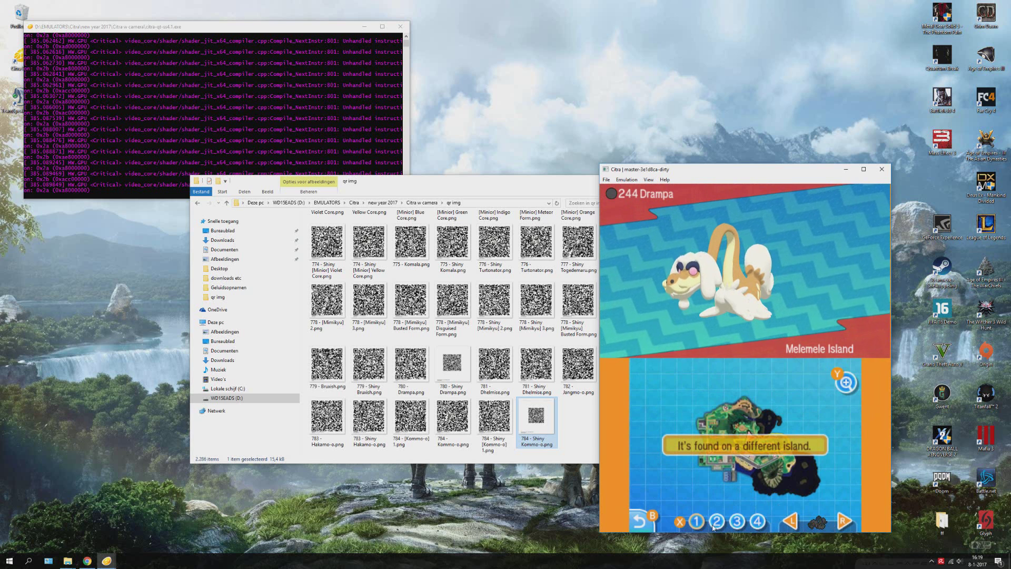
{"action": "left_click", "coordinate": [714, 525]}
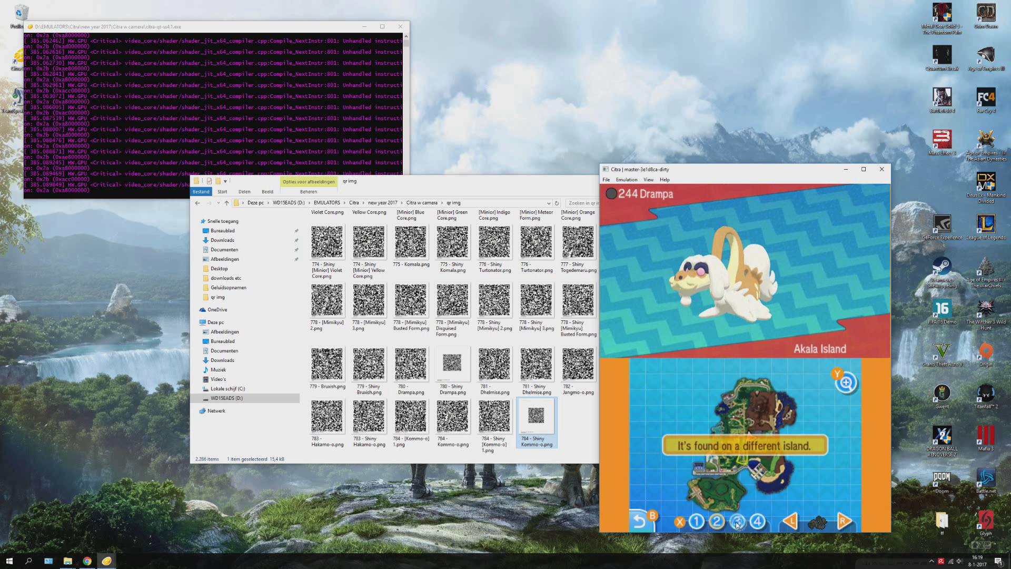
{"action": "left_click", "coordinate": [737, 524]}
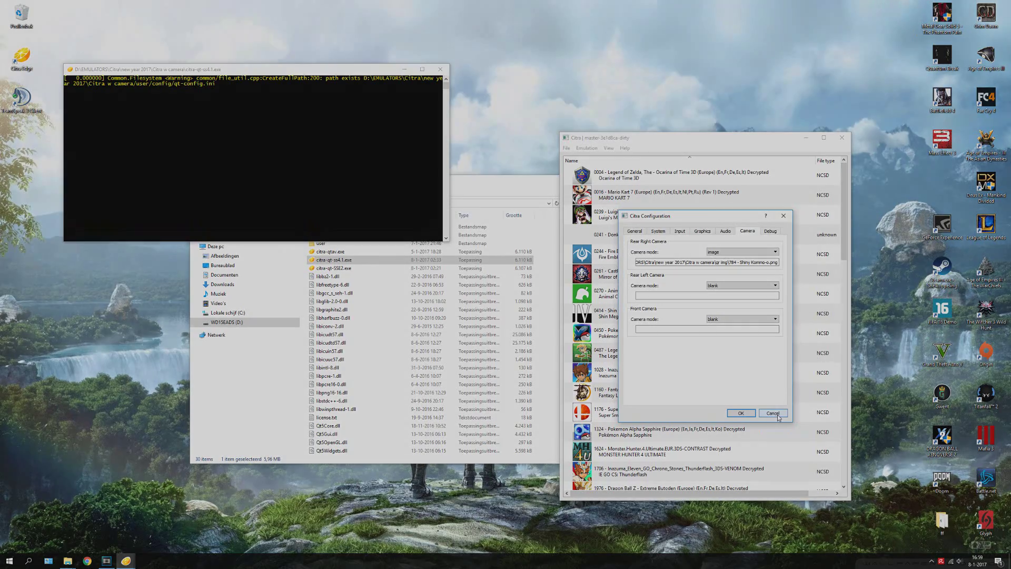
Step: Close the Citra configuration without applying any changes
{"action": "left_click", "coordinate": [777, 415]}
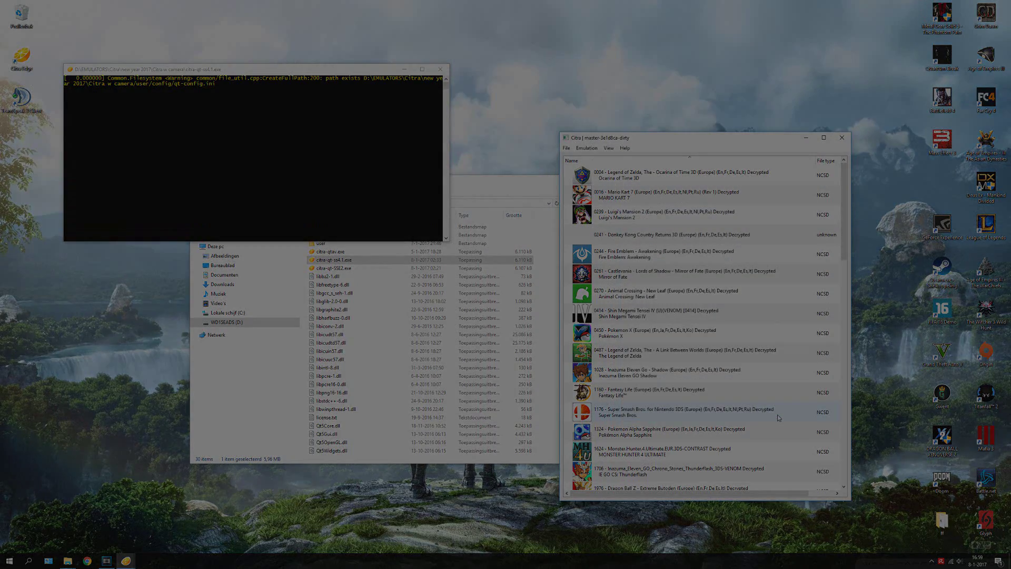